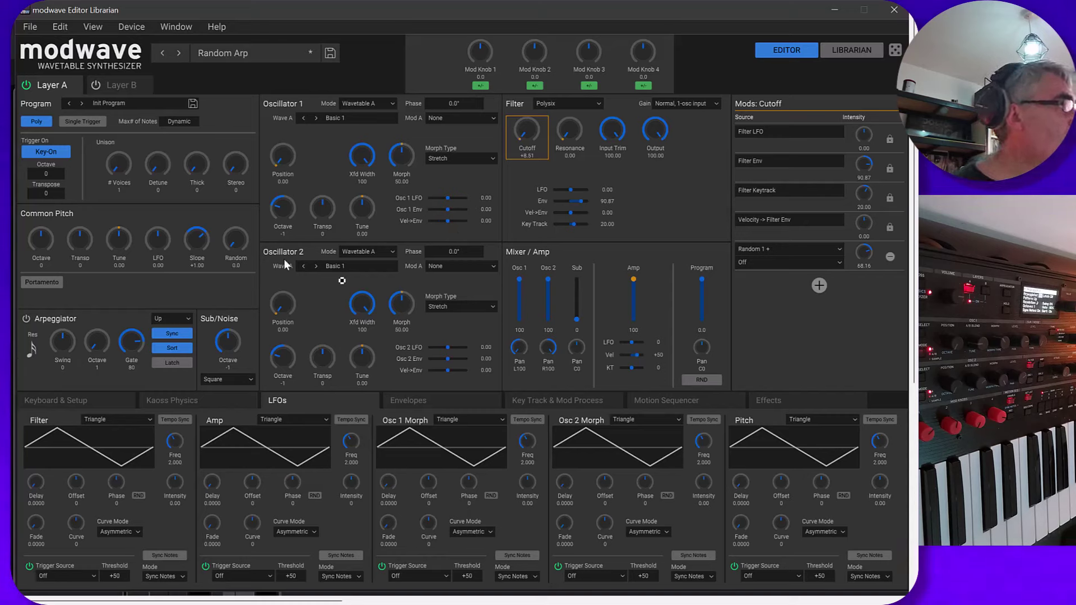
# Open the performance library to load the Init Performance for editing
pyautogui.click(847, 54)
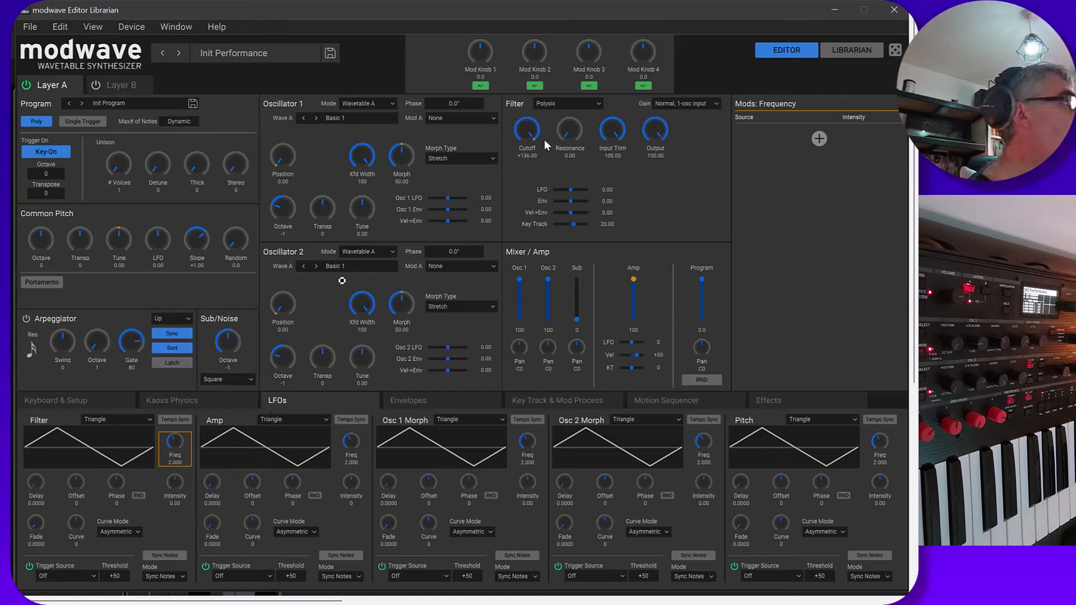
# Drop the filter cutoff to +8.00, then set the Filter LFO to 97.70 cutoff depth at 0.952 rate
pyautogui.moveTo(527, 131)
pyautogui.mouseDown()
pyautogui.moveTo(539, 244)
pyautogui.moveTo(578, 301)
pyautogui.moveTo(563, 200)
pyautogui.moveTo(594, 257)
pyautogui.mouseUp()
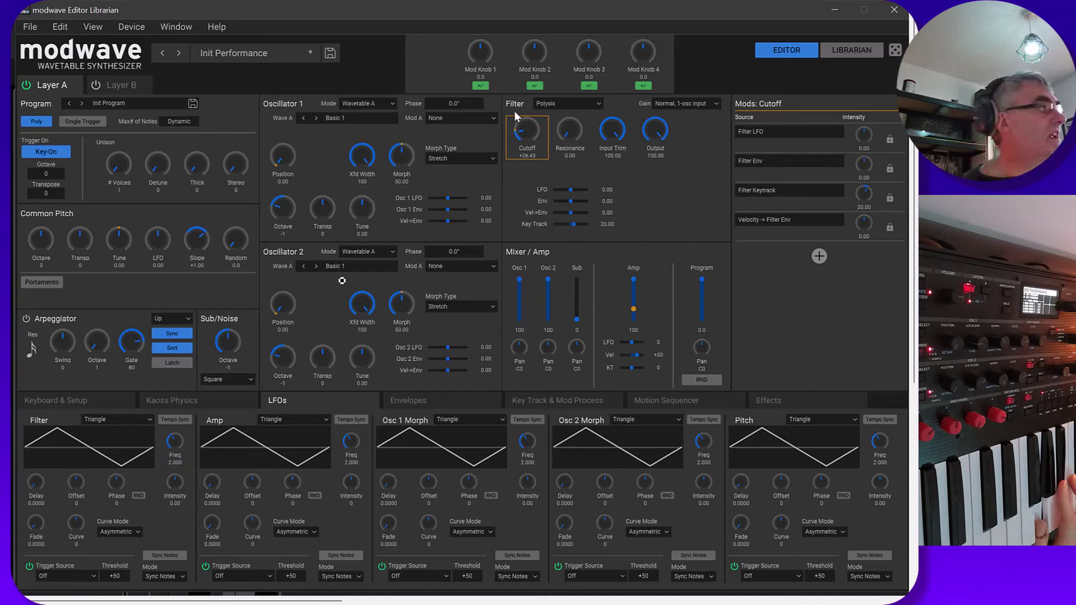
pyautogui.moveTo(514, 110); pyautogui.dragTo(550, 183)
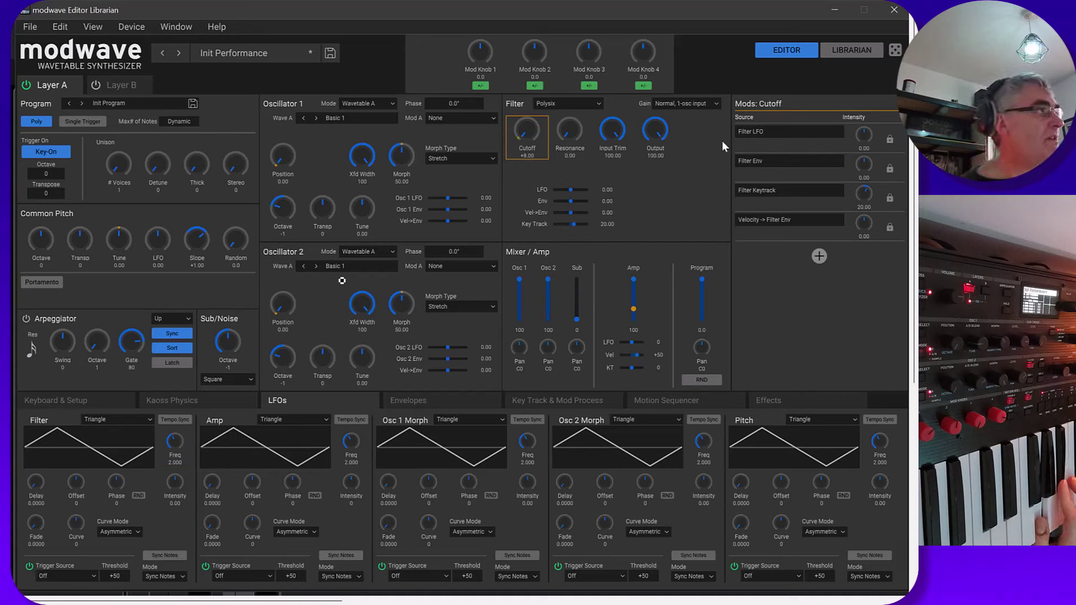
pyautogui.moveTo(866, 136); pyautogui.dragTo(855, 80)
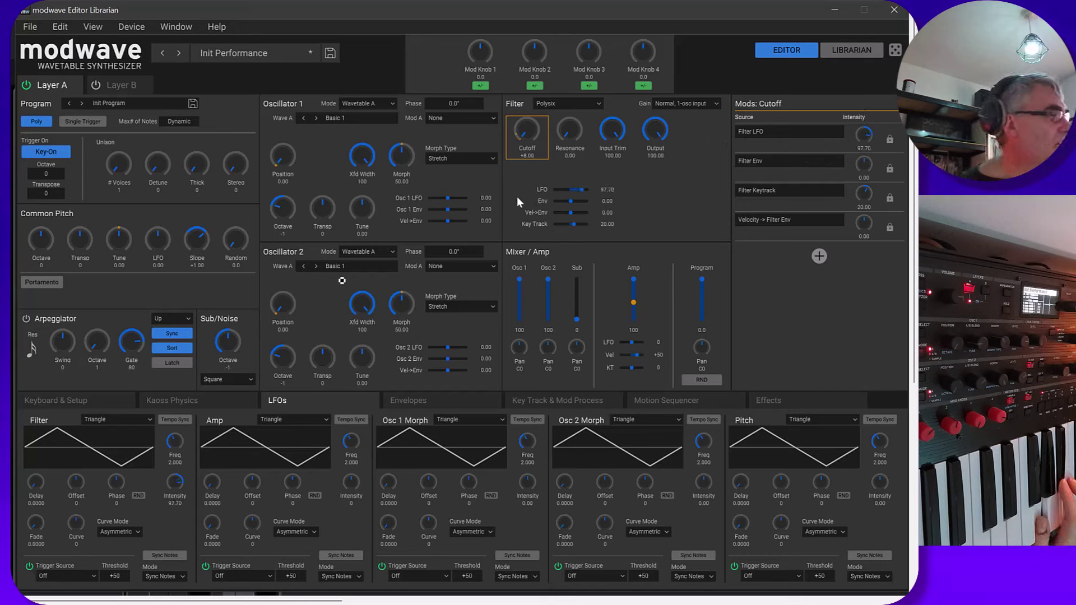
pyautogui.moveTo(174, 443); pyautogui.dragTo(168, 452)
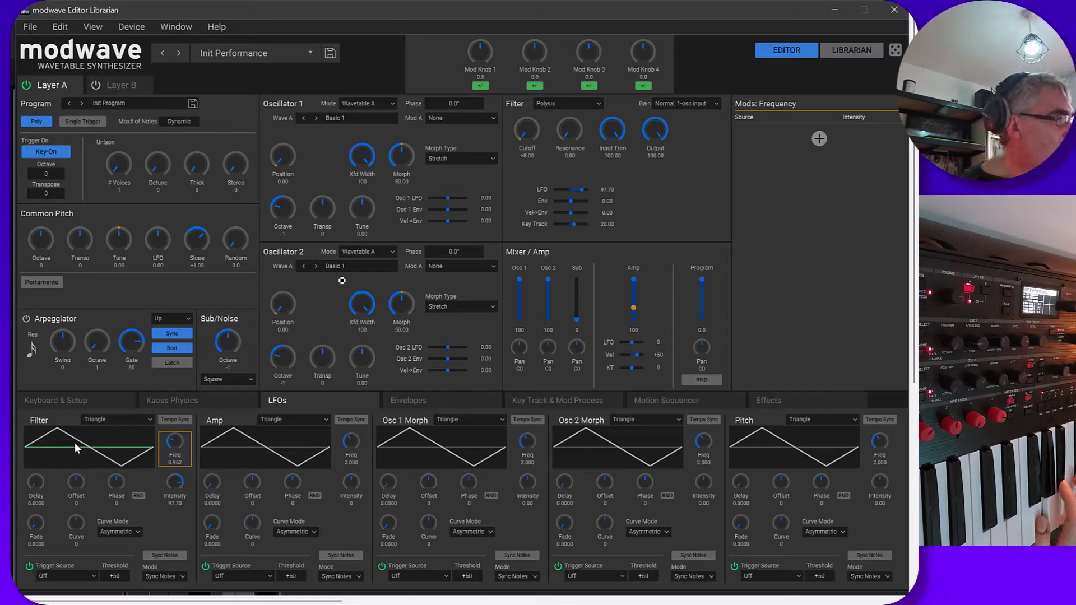
# Switch the Filter LFO Mode to Free Run
pyautogui.click(161, 555)
pyautogui.click(158, 577)
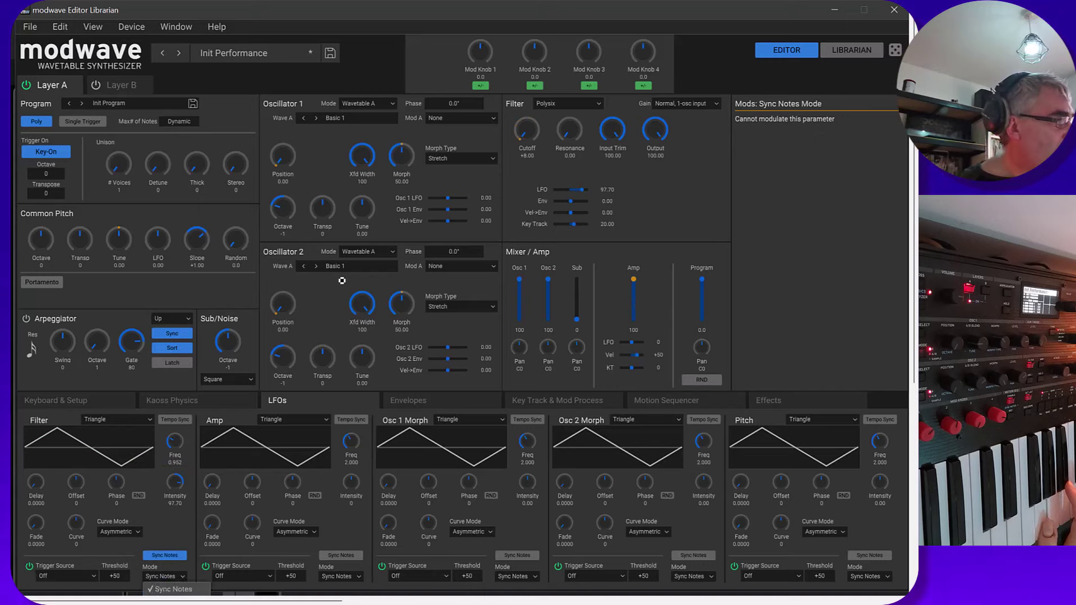
pyautogui.click(168, 600)
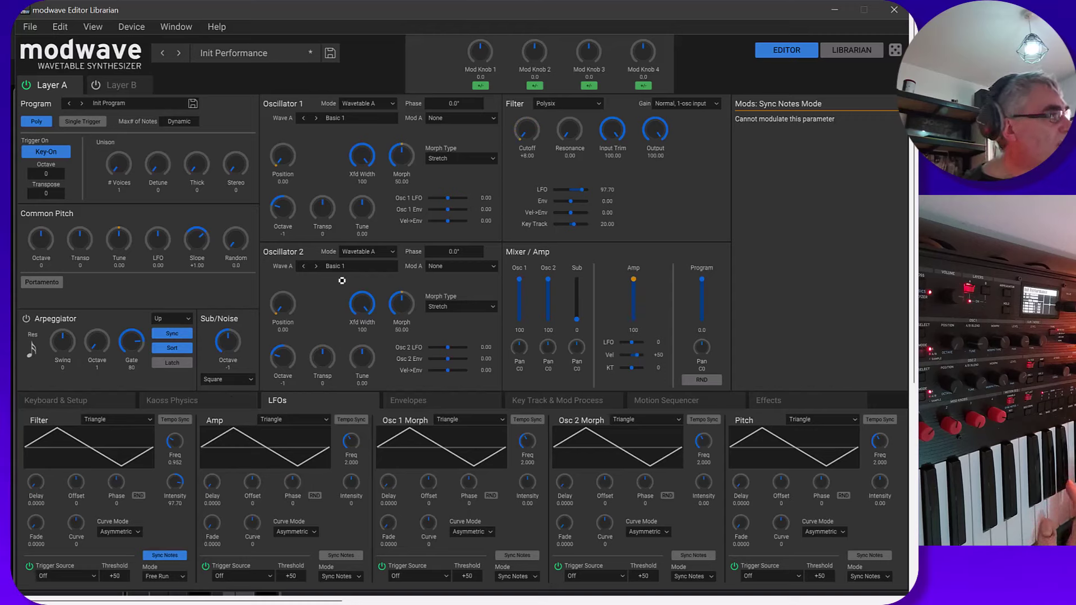
pyautogui.moveTo(525, 133)
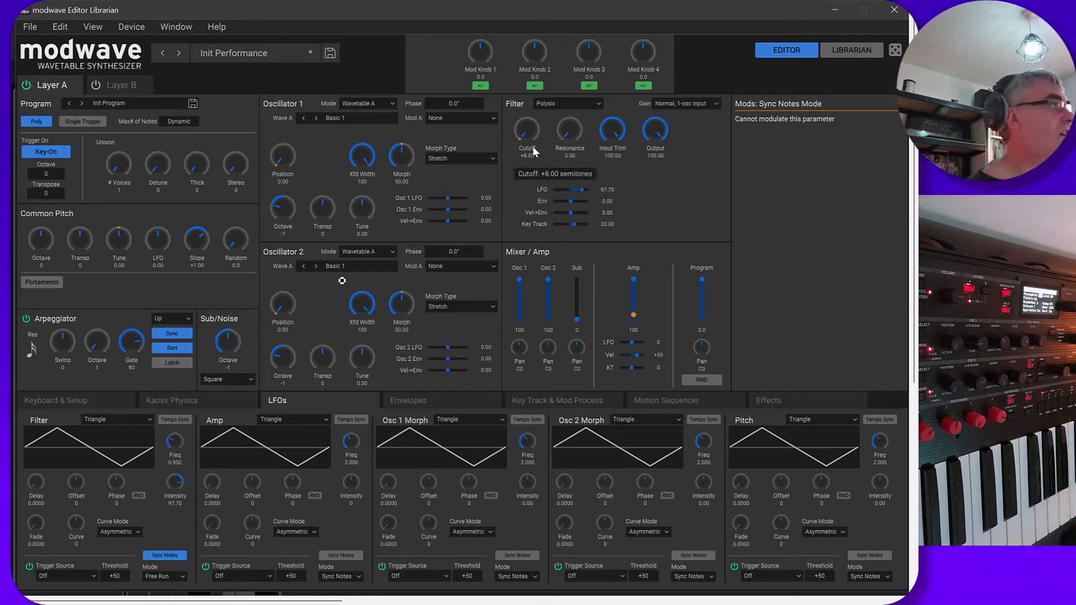
# Raise the filter cutoff and set the Filter LFO cutoff depth to 45.45
pyautogui.click(529, 133)
pyautogui.moveTo(526, 130); pyautogui.dragTo(516, 116)
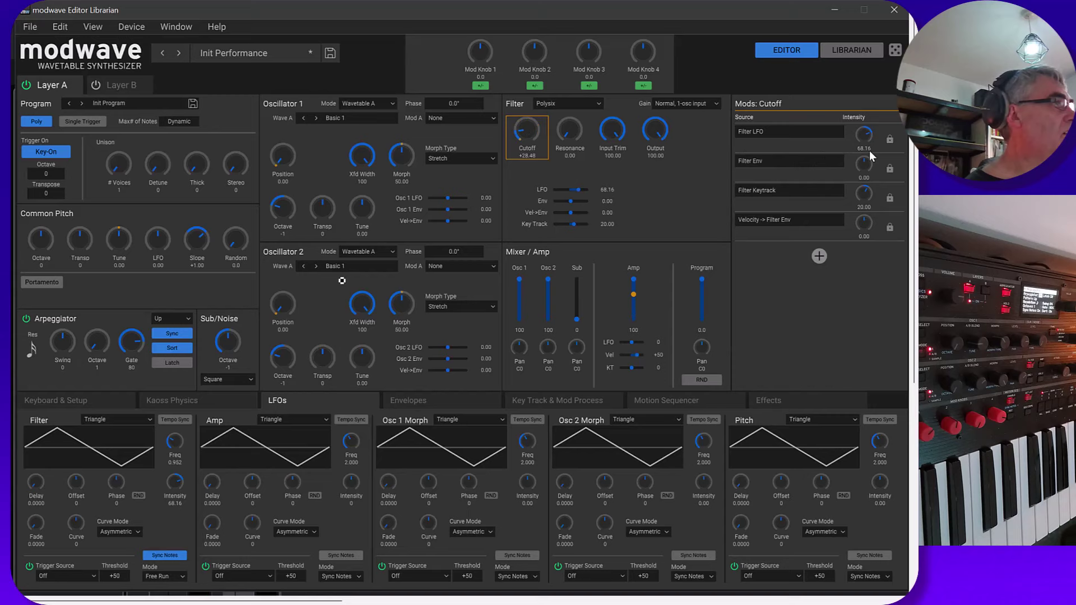
pyautogui.moveTo(863, 154); pyautogui.dragTo(862, 147)
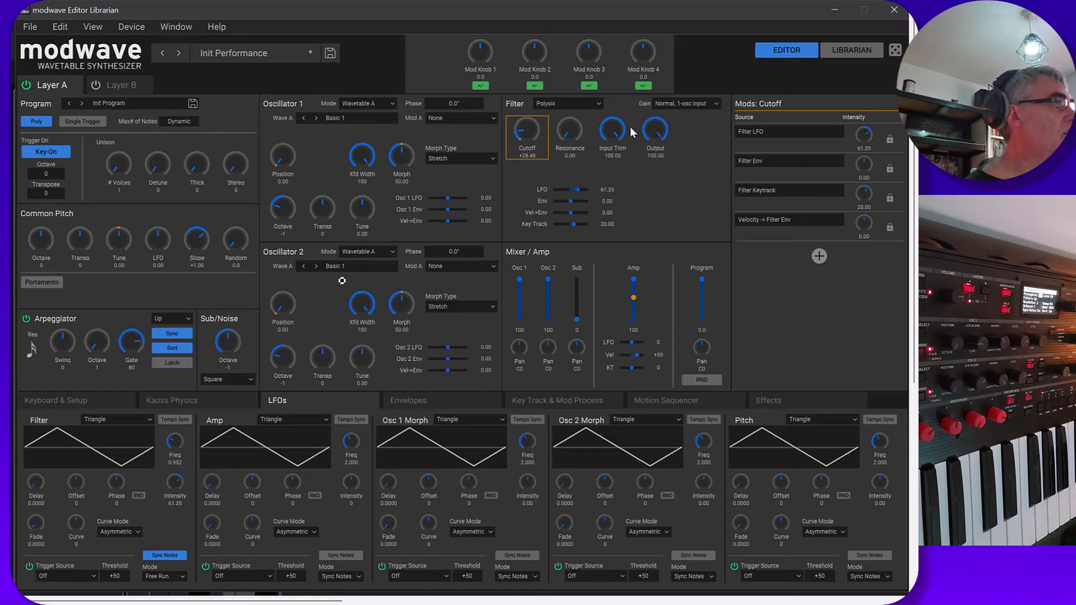
pyautogui.moveTo(523, 99); pyautogui.dragTo(538, 36)
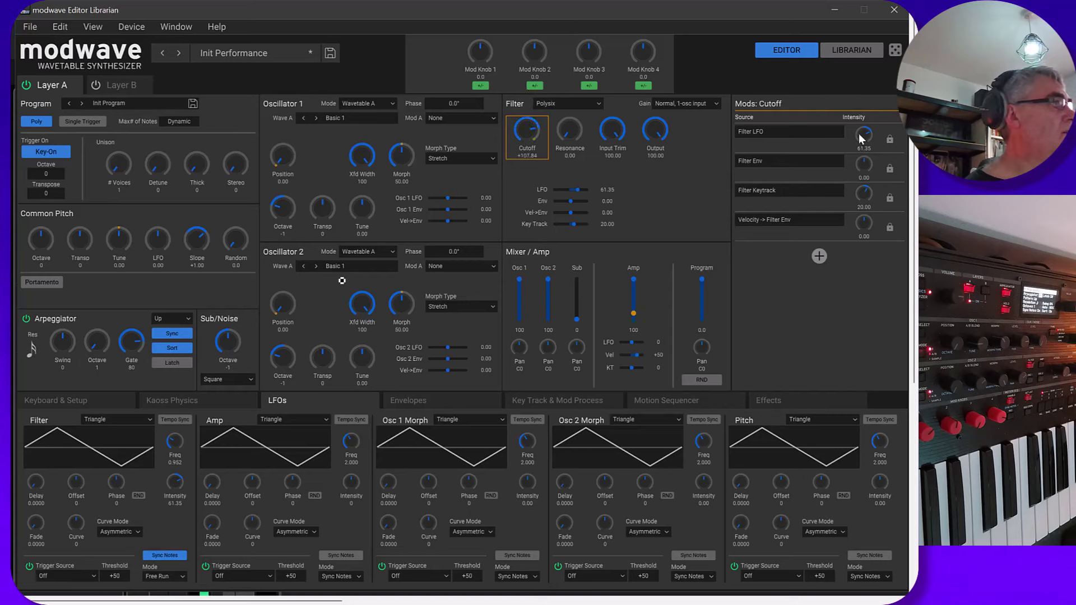
pyautogui.moveTo(863, 136); pyautogui.dragTo(864, 147)
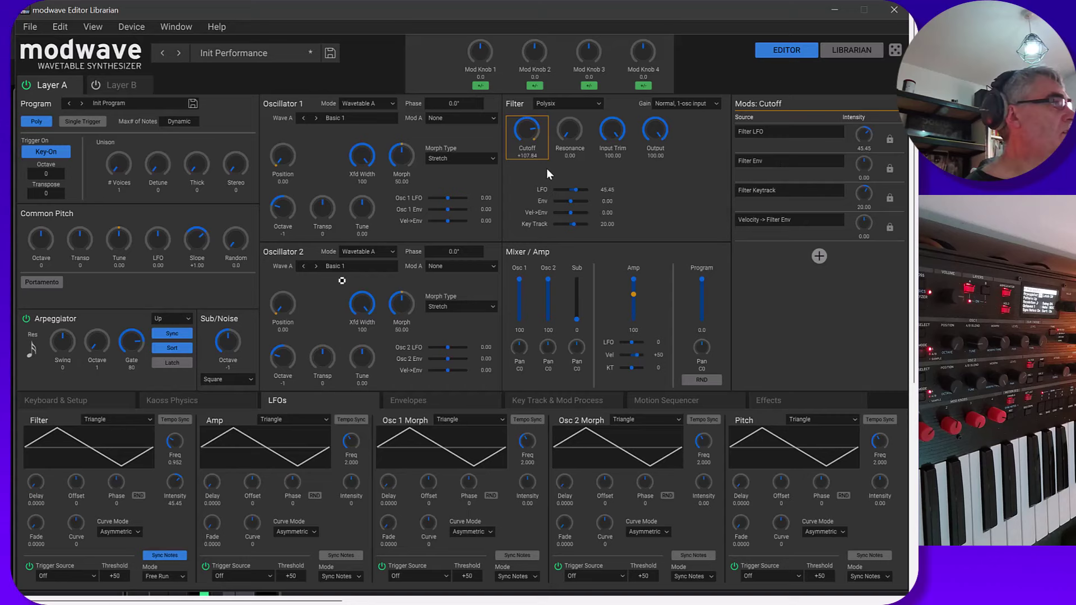
pyautogui.moveTo(519, 133); pyautogui.dragTo(551, 106)
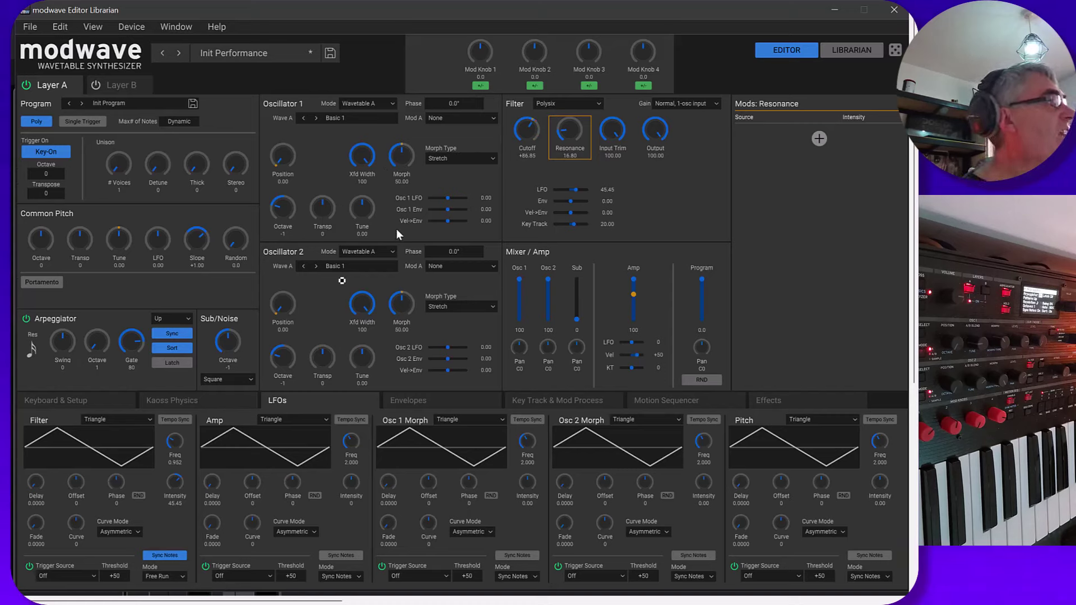
# Return the Filter LFO to Sync Notes at 0.131 rate and nudge the cutoff to +78.66
pyautogui.click(159, 559)
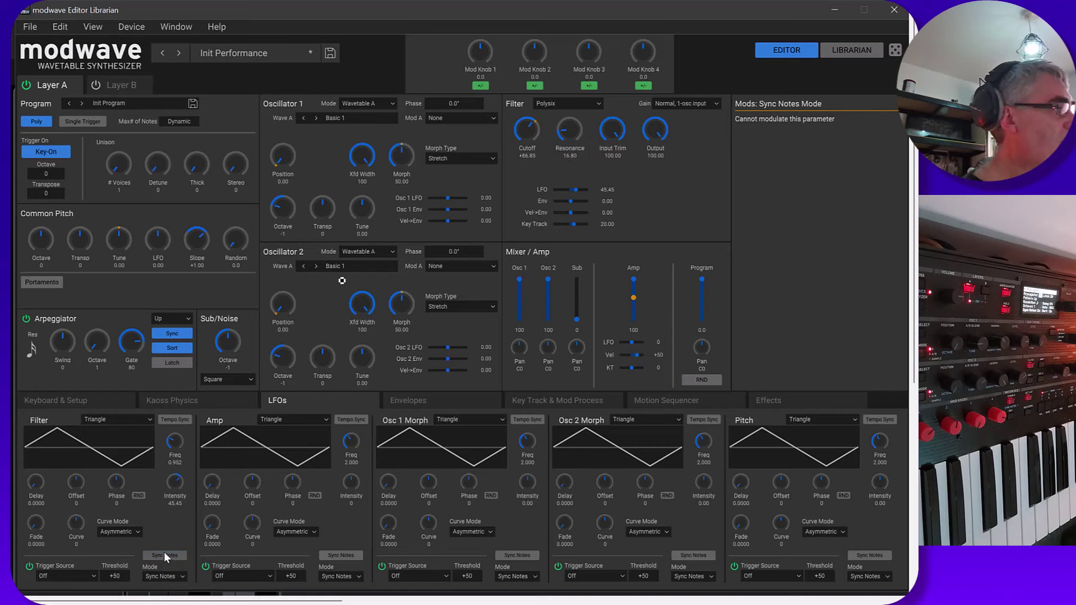
pyautogui.click(164, 555)
pyautogui.click(160, 576)
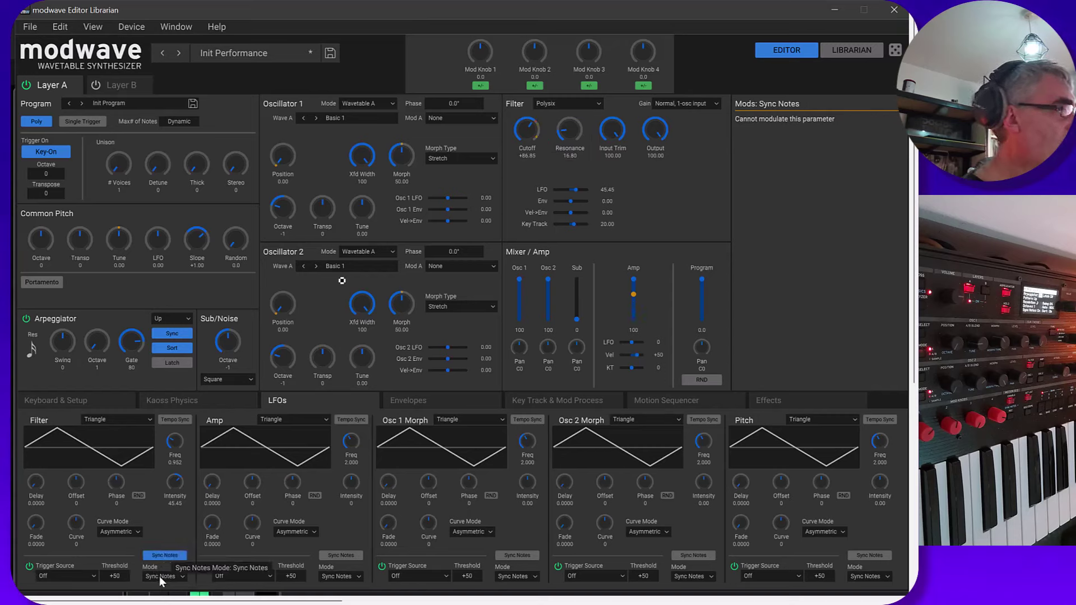
pyautogui.click(160, 576)
pyautogui.moveTo(173, 444)
pyautogui.mouseDown()
pyautogui.moveTo(168, 457)
pyautogui.moveTo(183, 459)
pyautogui.mouseUp()
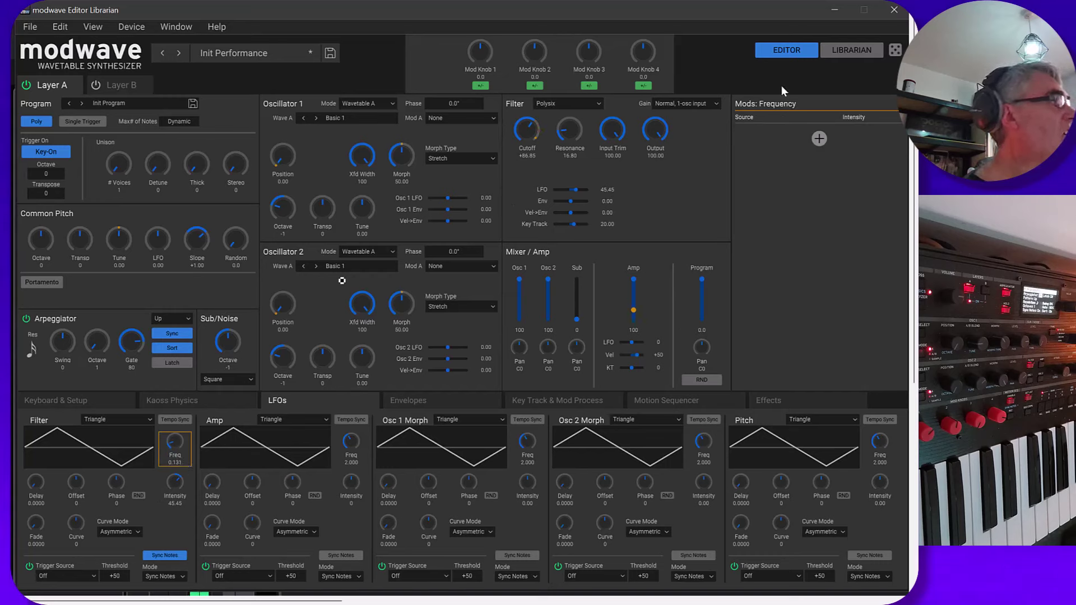
pyautogui.click(520, 143)
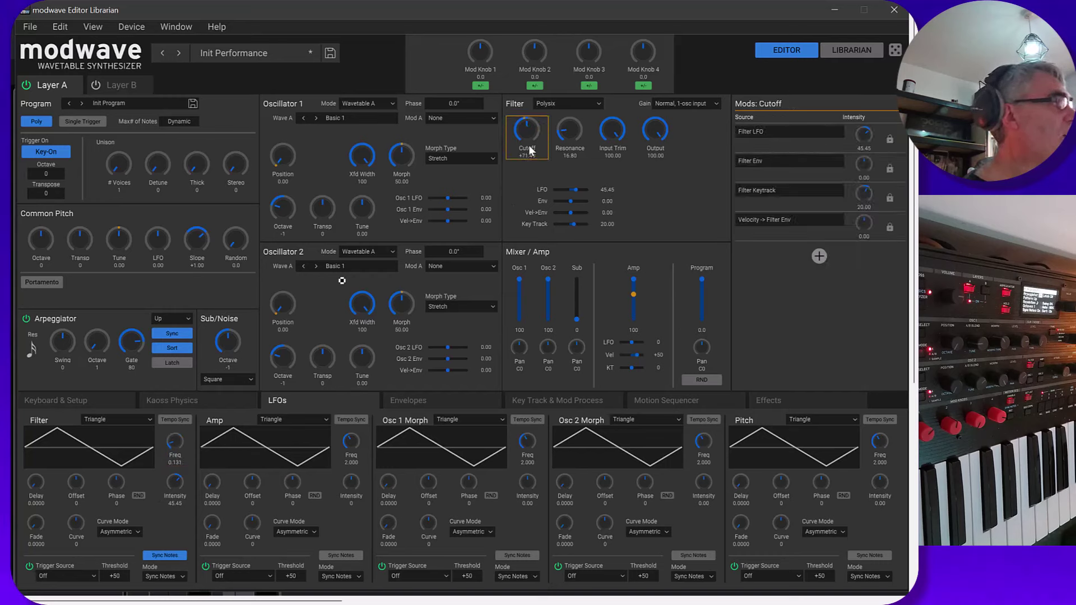
pyautogui.moveTo(530, 137); pyautogui.dragTo(564, 123)
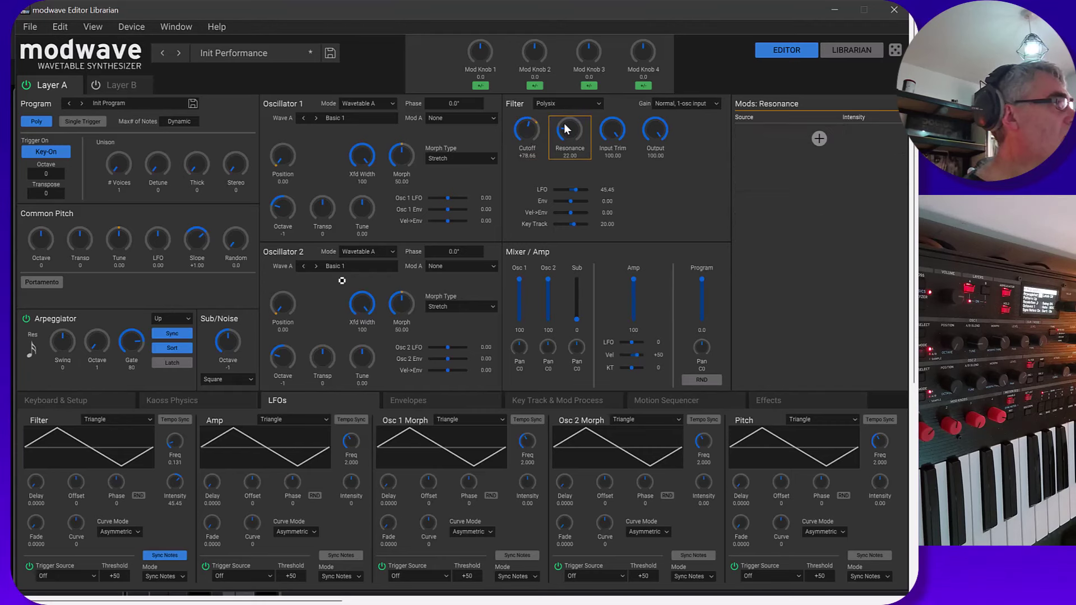
# Filter the library to ID-MOD2 and open the Free Running arp performance in the editor
pyautogui.click(853, 50)
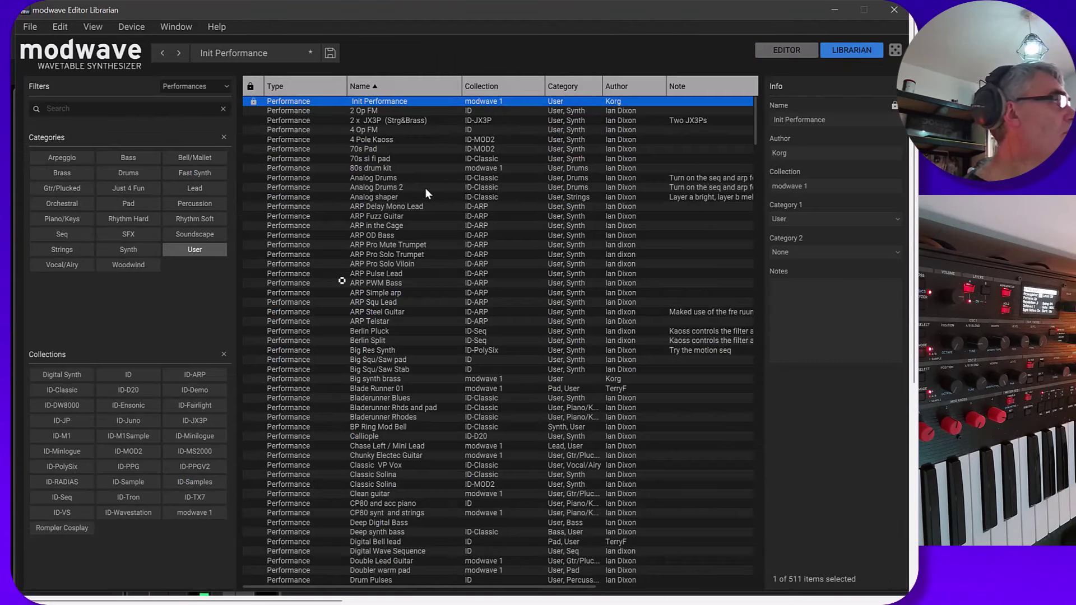
pyautogui.click(129, 452)
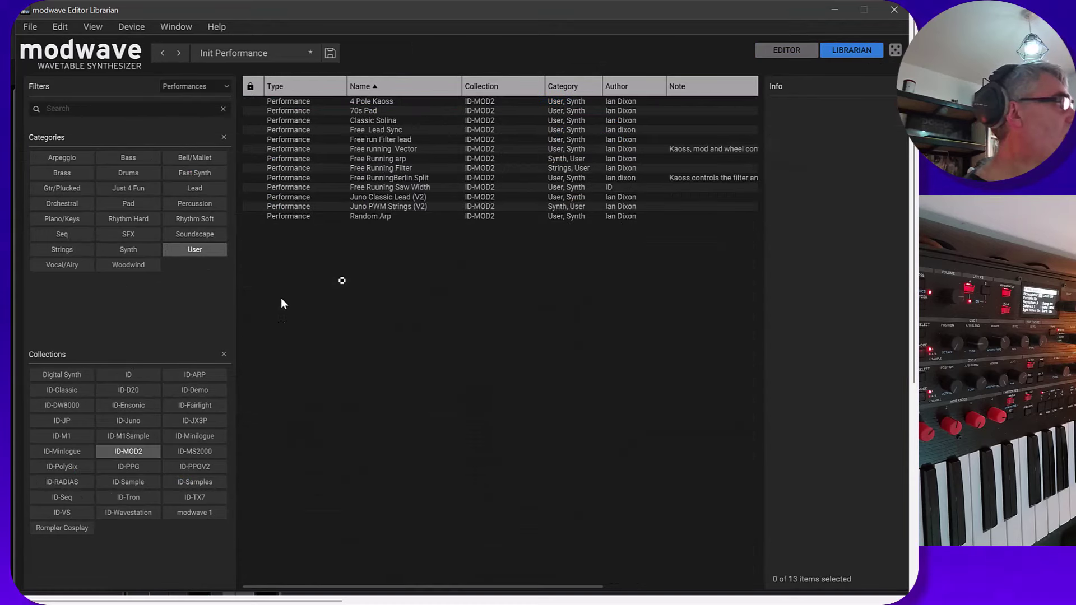
pyautogui.click(374, 159)
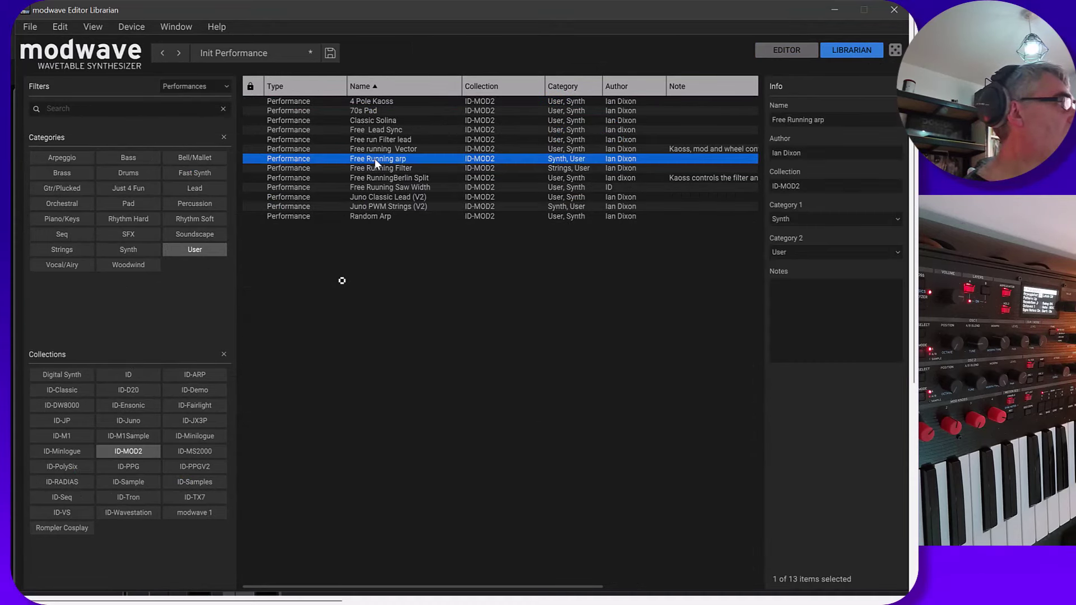
pyautogui.click(784, 54)
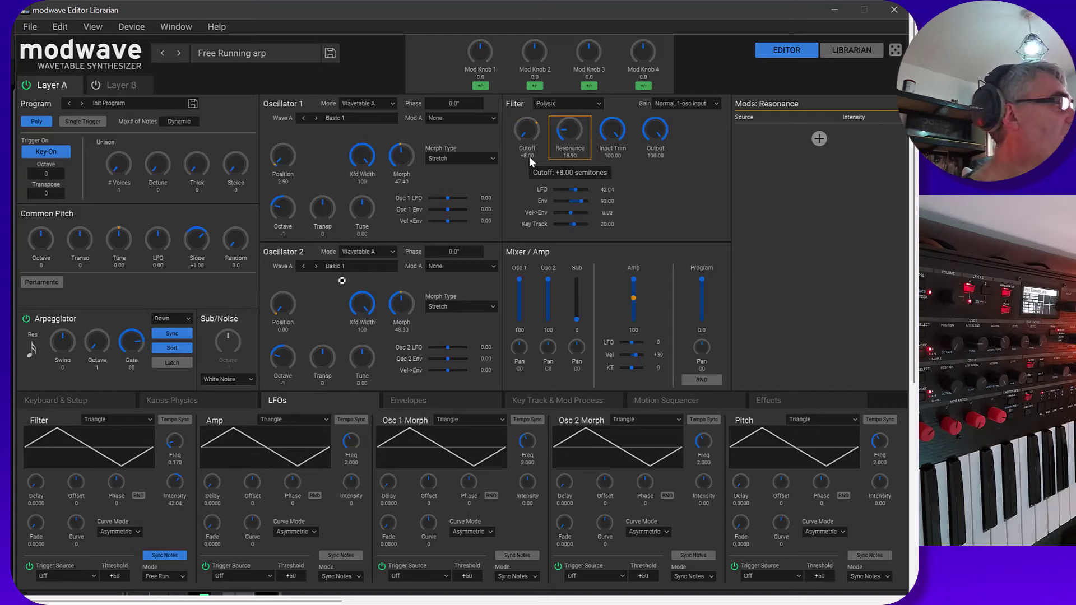
pyautogui.click(164, 577)
pyautogui.click(163, 590)
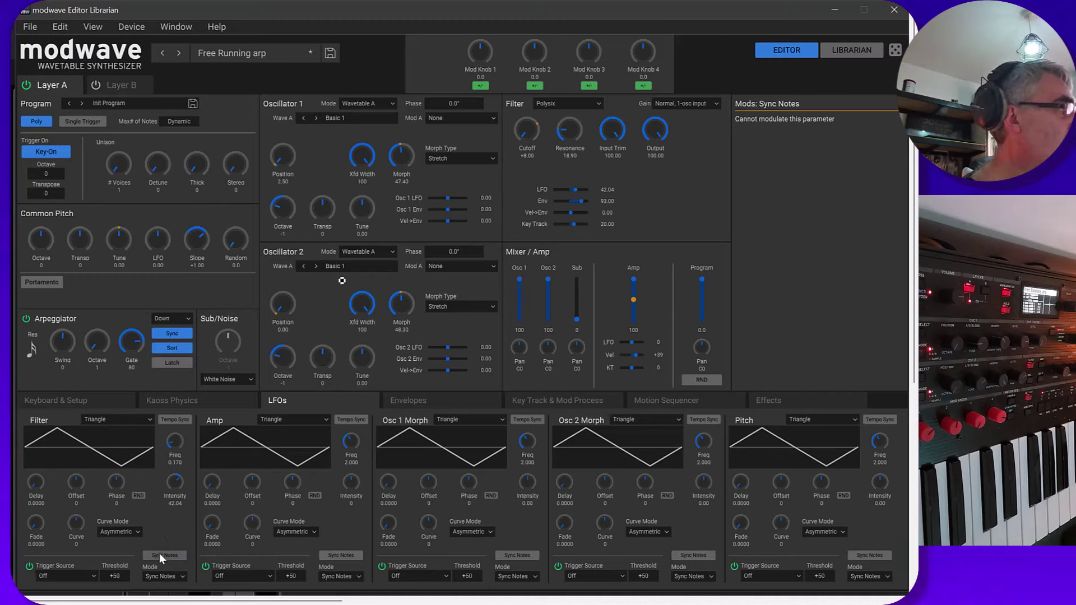
pyautogui.click(157, 577)
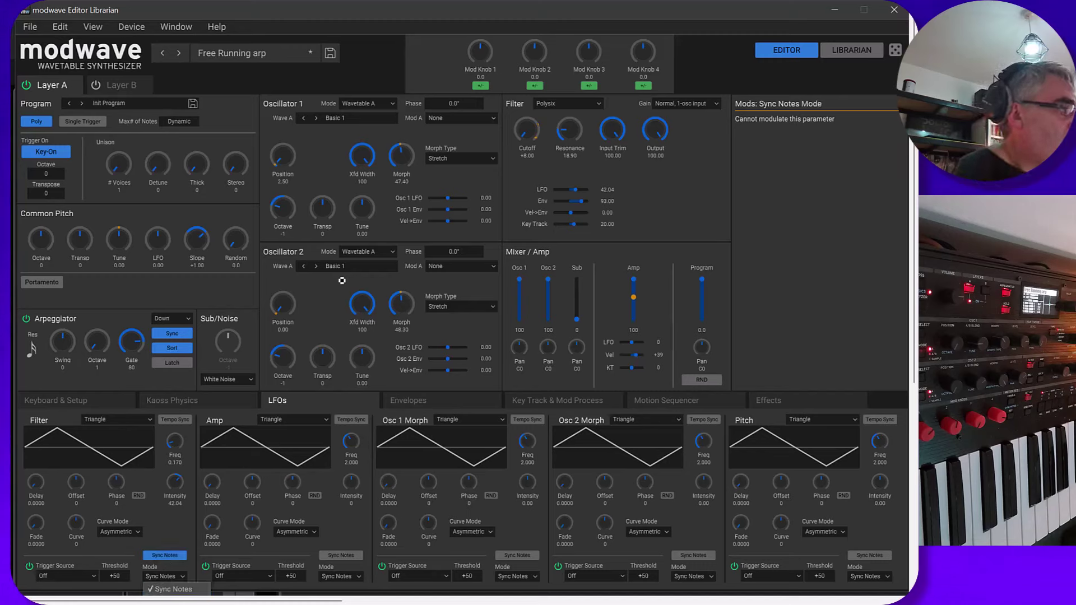
pyautogui.click(160, 587)
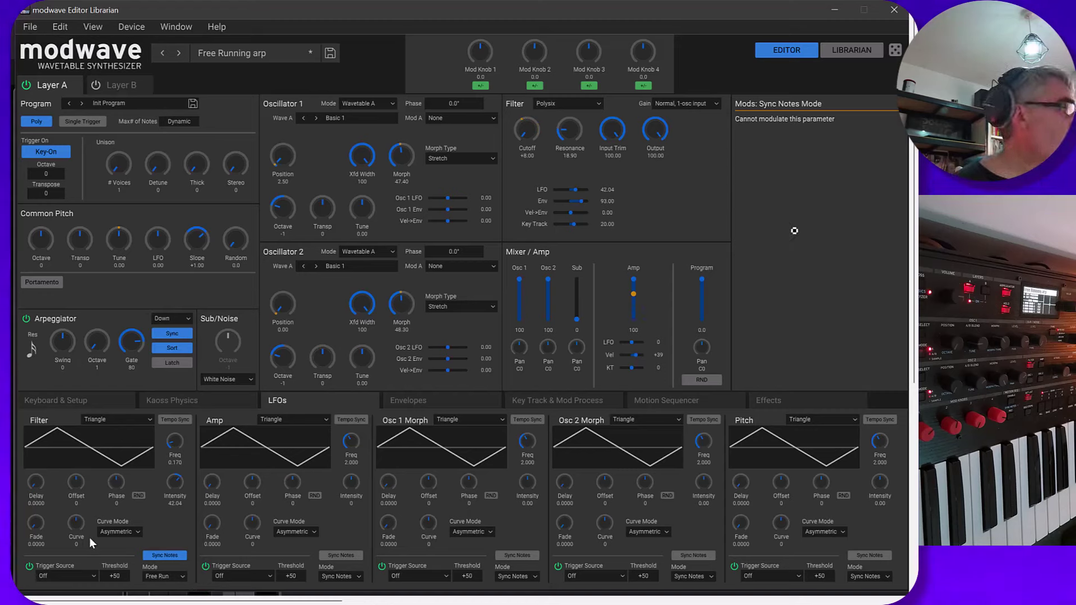
# Pick Juno PWM Strings (V2) from the library and open it in the editor
pyautogui.click(849, 48)
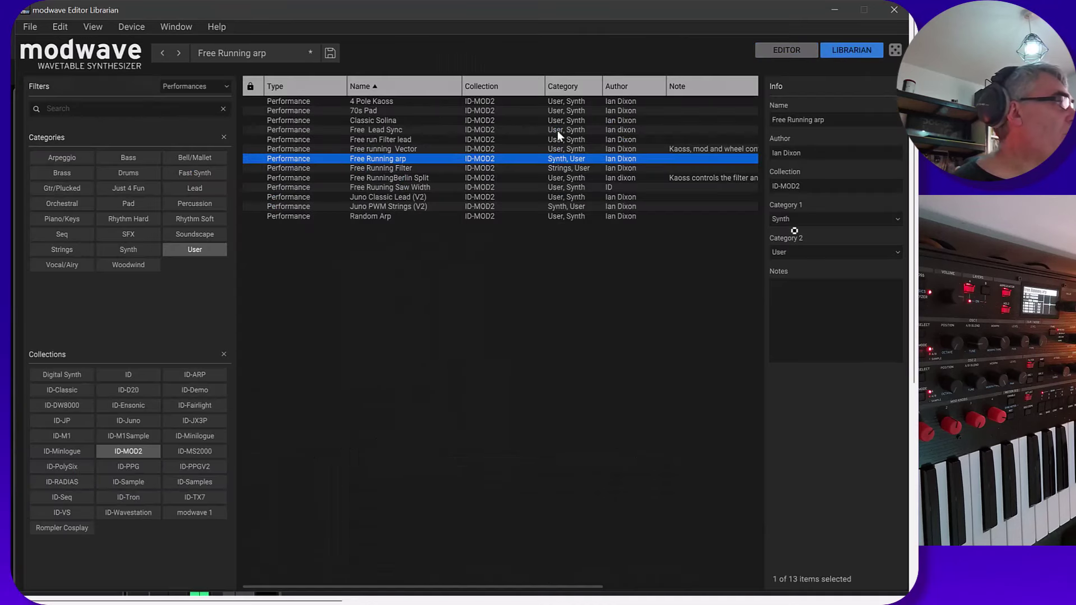
pyautogui.click(393, 206)
pyautogui.click(766, 52)
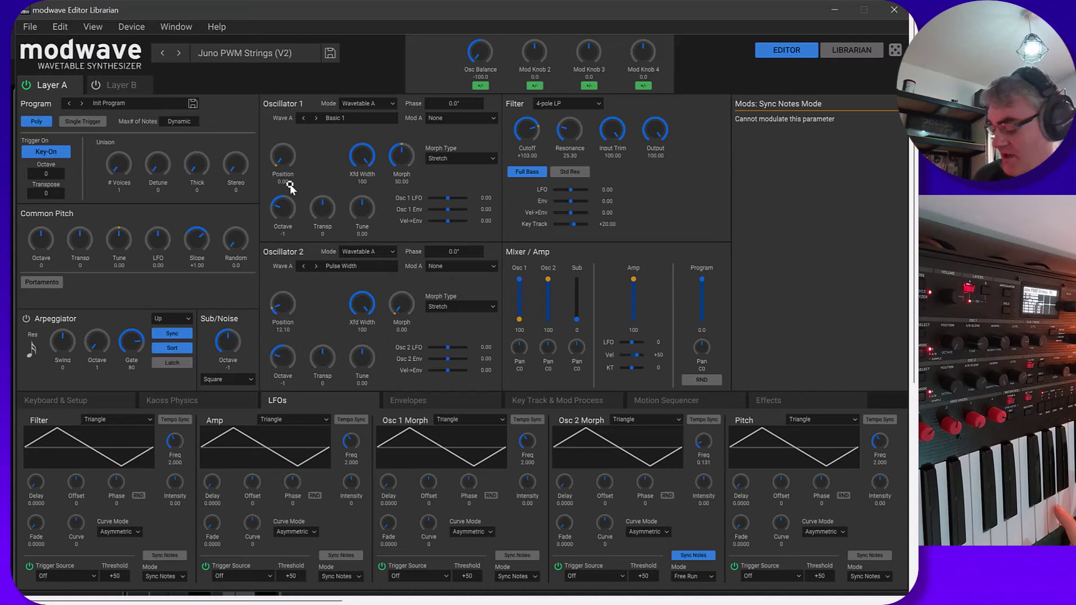
# Lower Oscillator 1's mixer level to 0 and show Osc 2 Position's modulation sources
pyautogui.moveTo(291, 187)
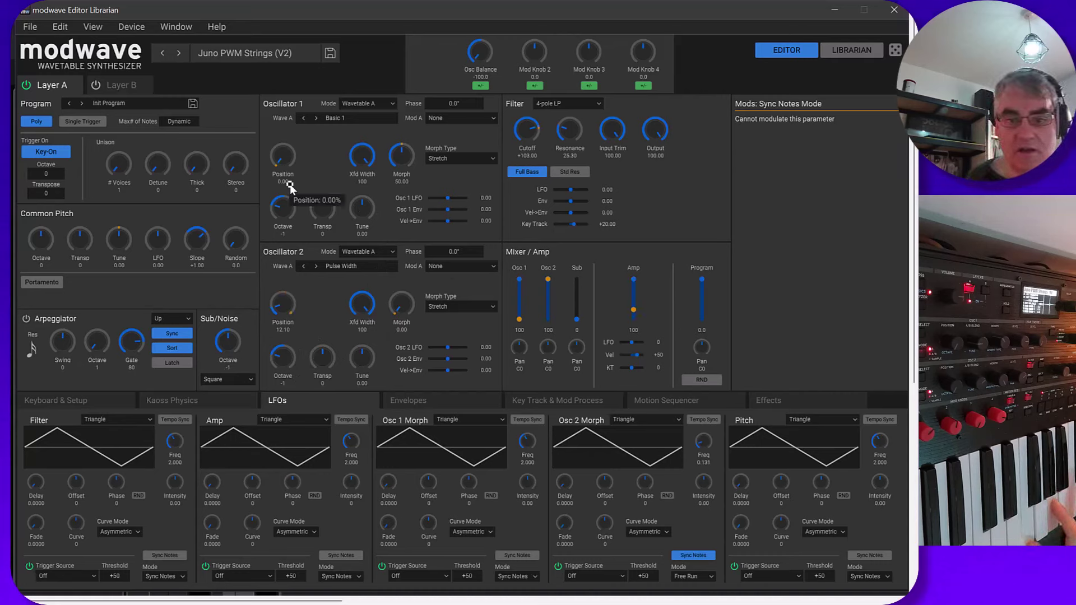
pyautogui.moveTo(519, 280); pyautogui.dragTo(516, 355)
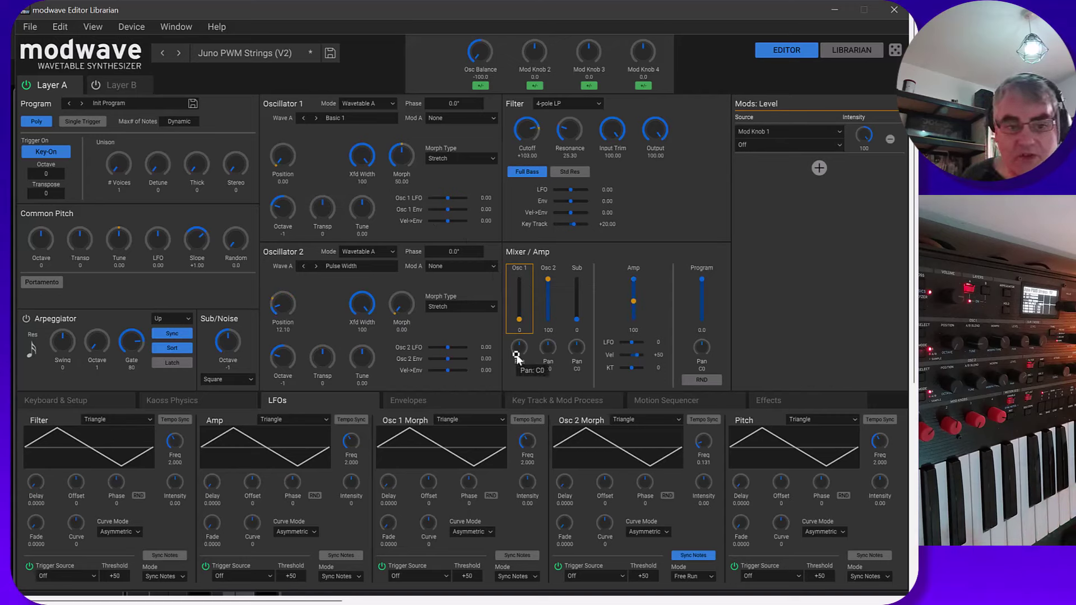
pyautogui.click(291, 323)
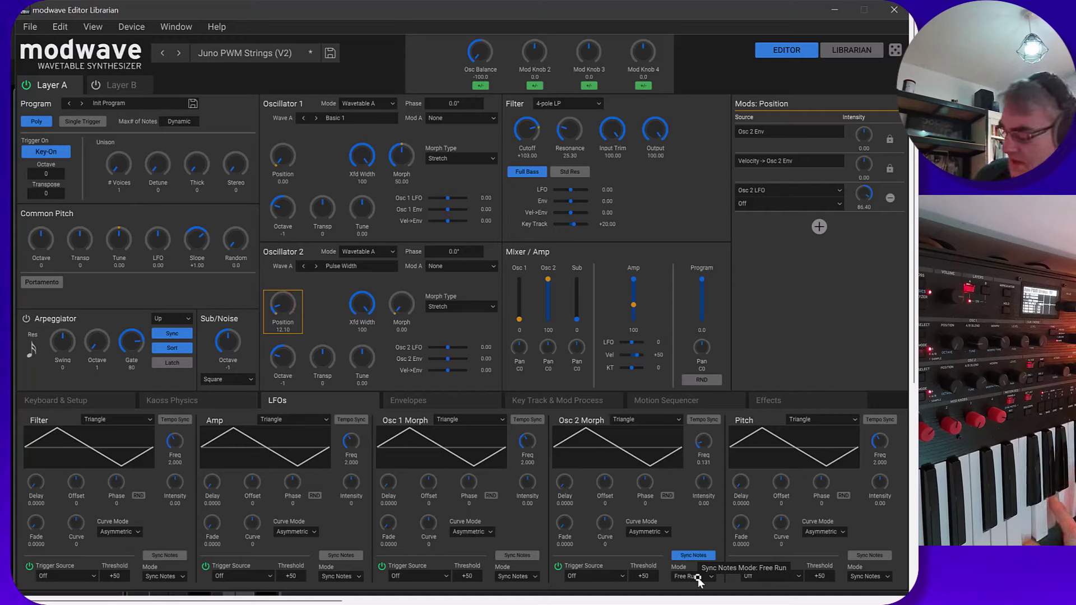
# Set the Osc 2 Morph LFO trigger source to Damper CC 64, then browse the Generators choices
pyautogui.click(593, 577)
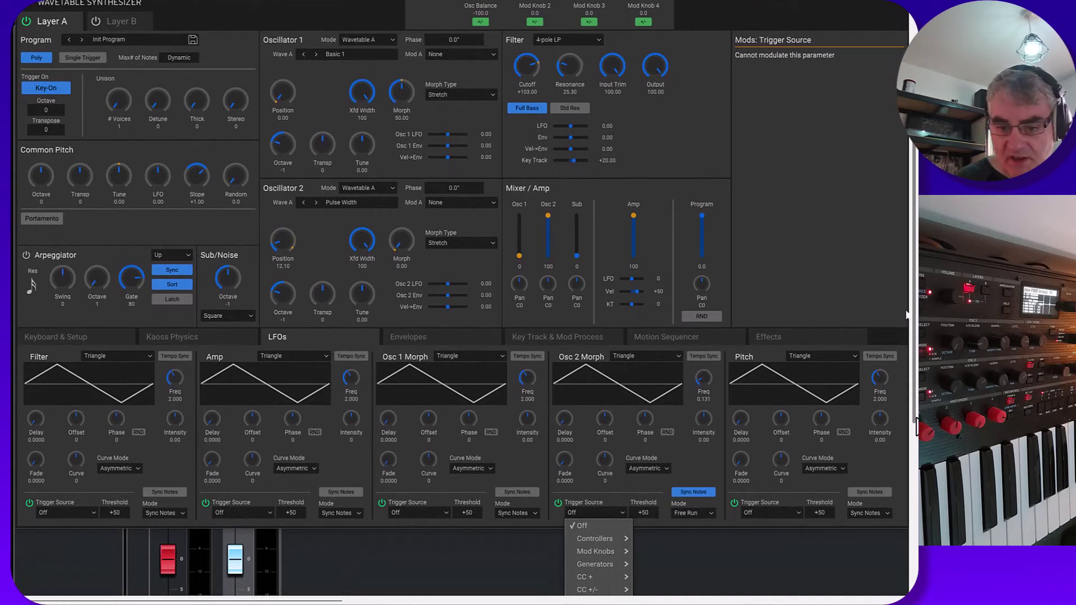
pyautogui.moveTo(604, 540)
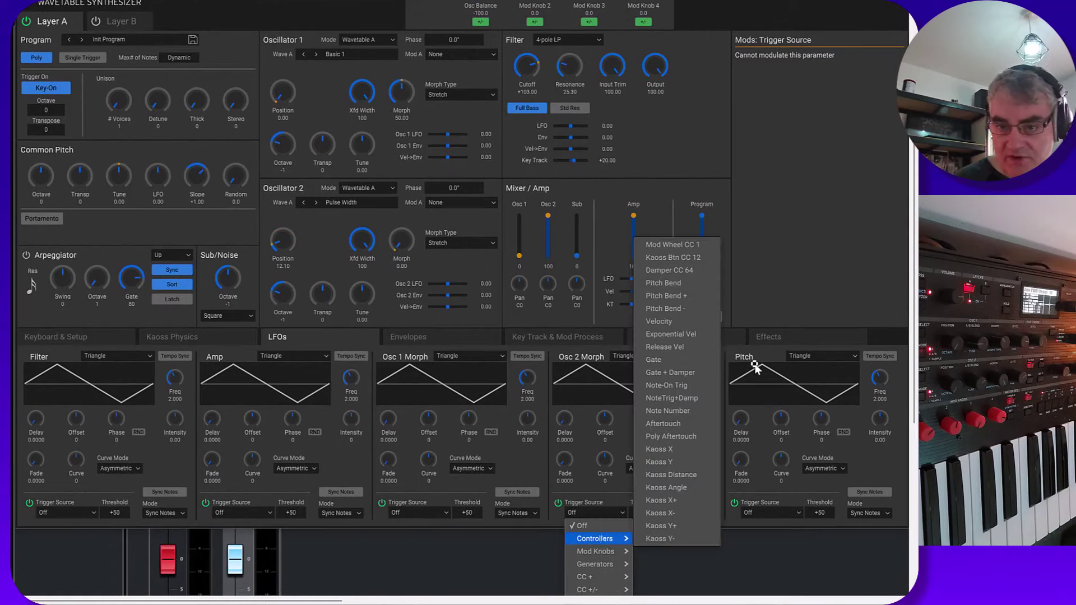
pyautogui.click(684, 270)
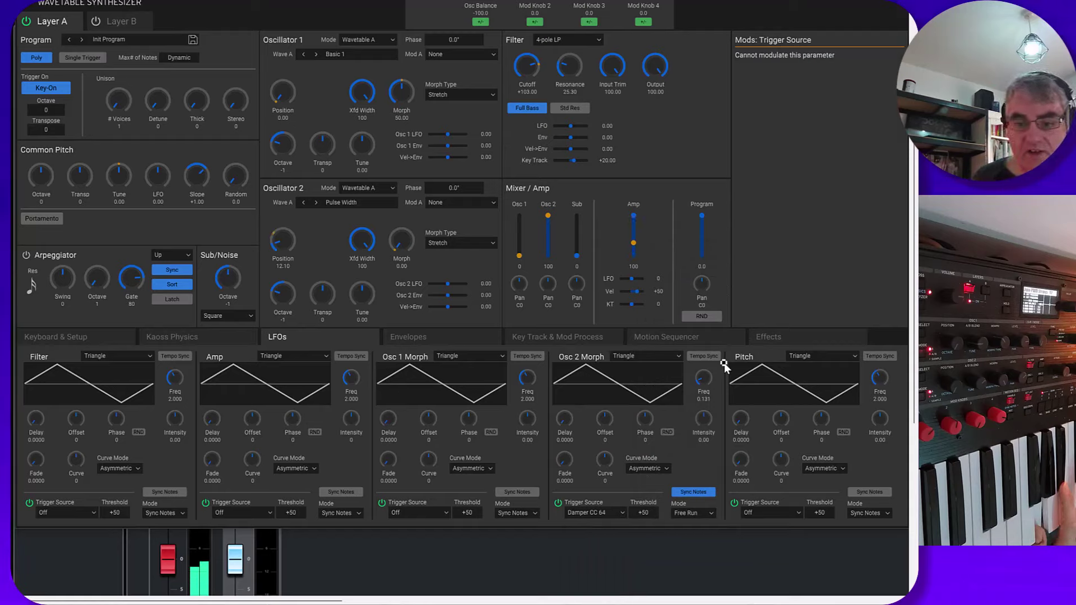
pyautogui.click(601, 514)
pyautogui.moveTo(605, 544)
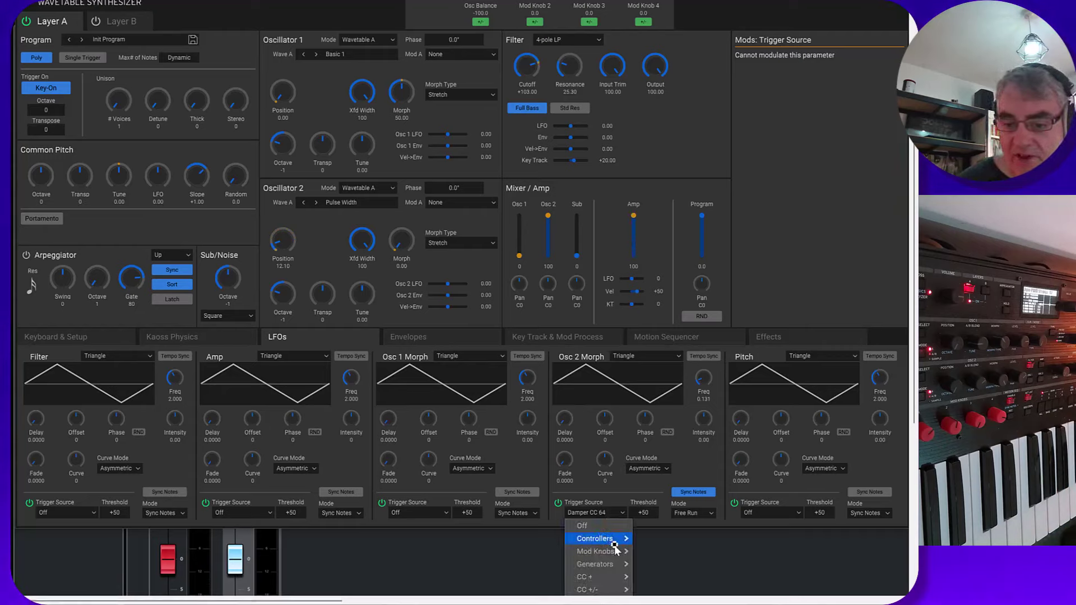
pyautogui.moveTo(607, 565)
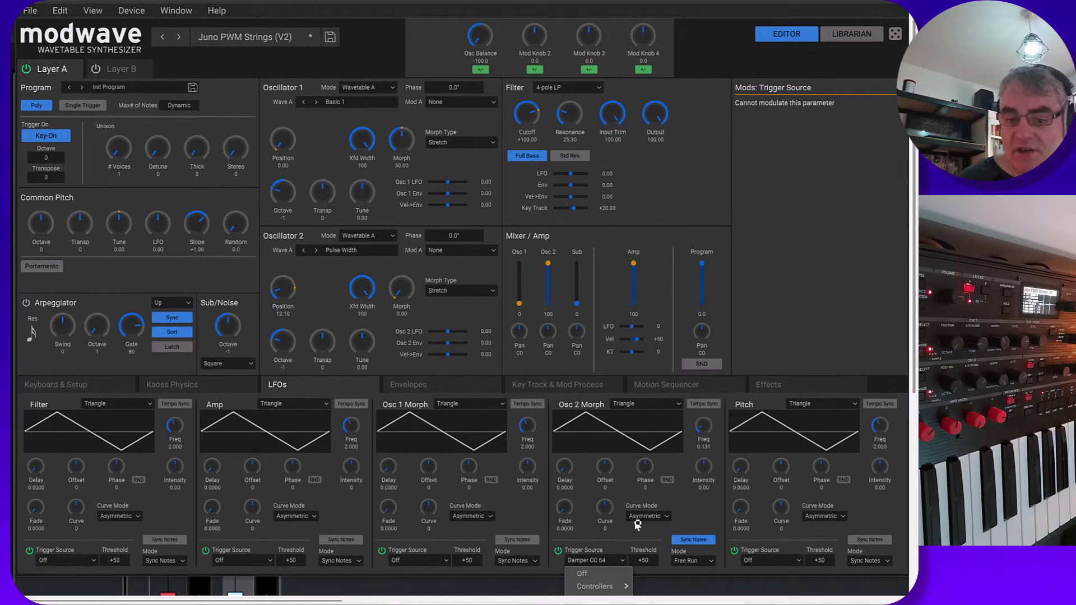
# Close the trigger menu unchanged and load Free Ruuning Saw Width from the library into the editor
pyautogui.click(705, 509)
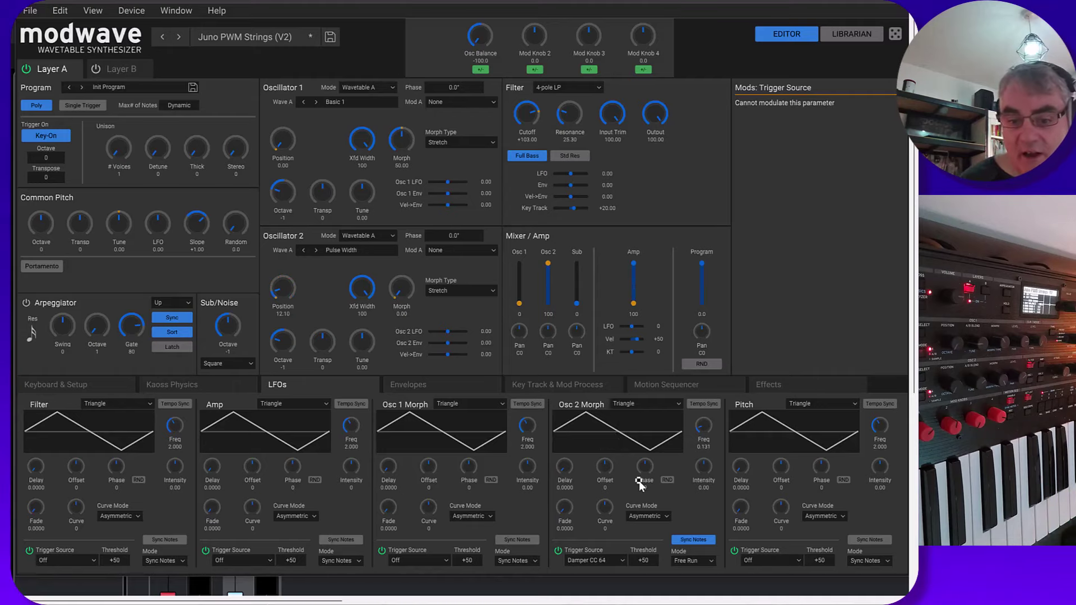
pyautogui.click(847, 45)
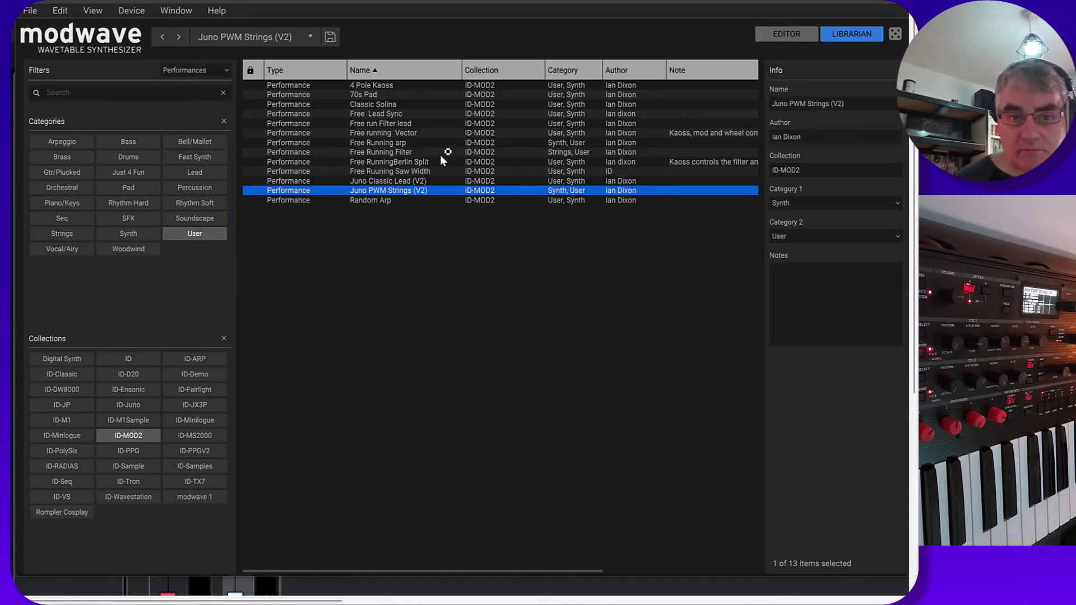
pyautogui.click(414, 171)
pyautogui.click(771, 34)
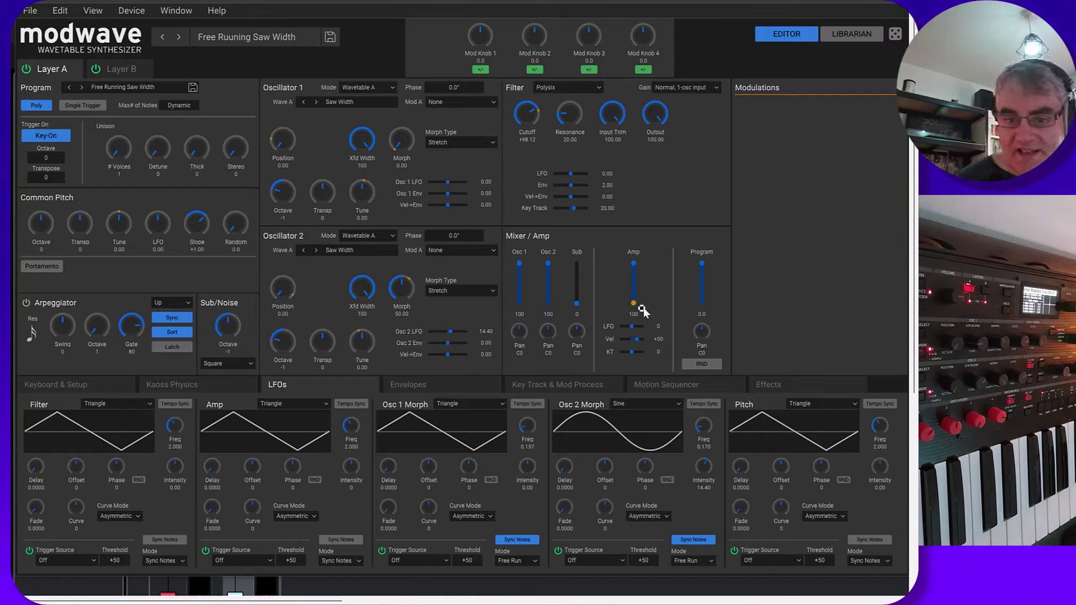
# Send the Amp LFO fully to volume with 2.0240 delay and 0.3173 sec fade-in
pyautogui.moveTo(632, 326); pyautogui.dragTo(723, 331)
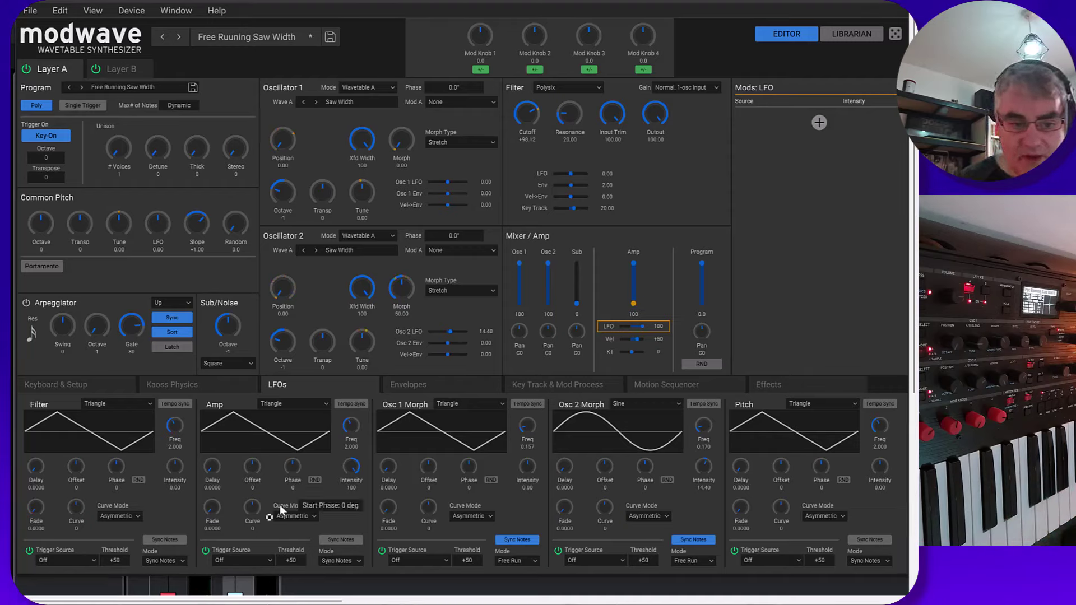
pyautogui.click(211, 479)
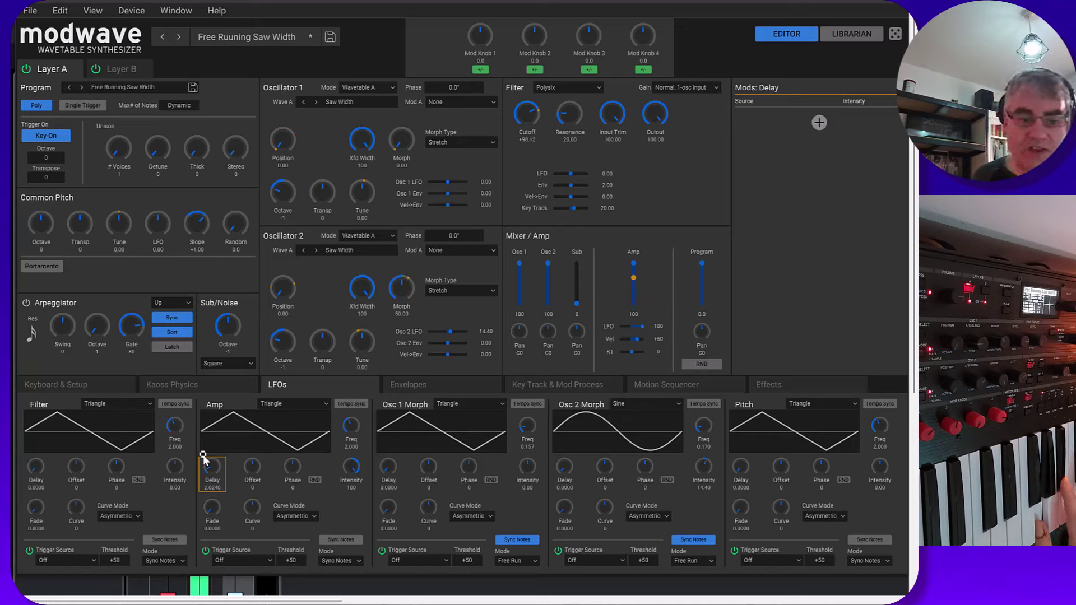
pyautogui.click(212, 510)
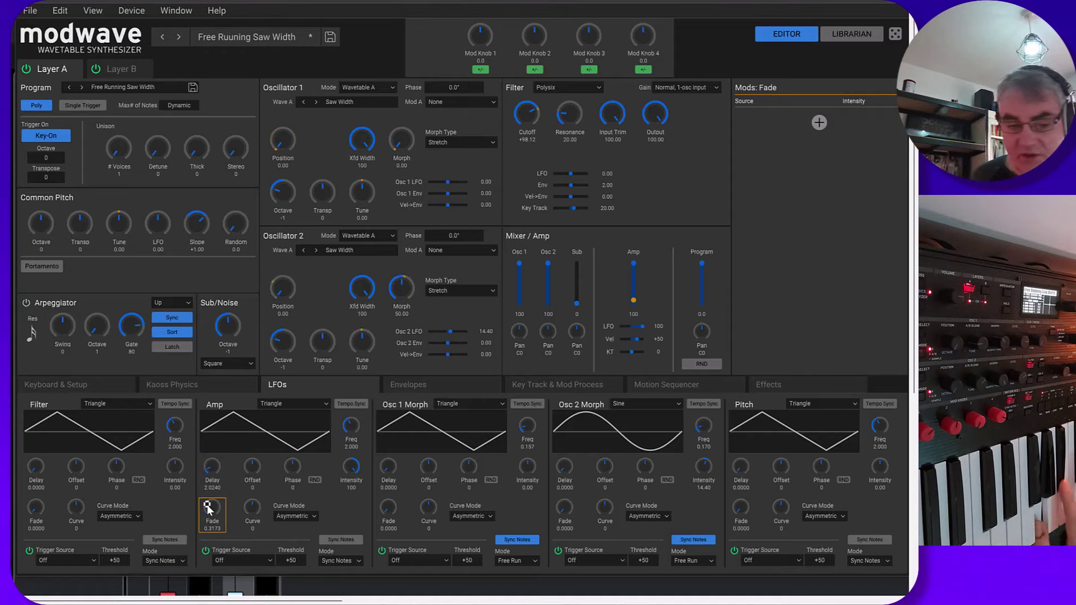
pyautogui.moveTo(207, 507)
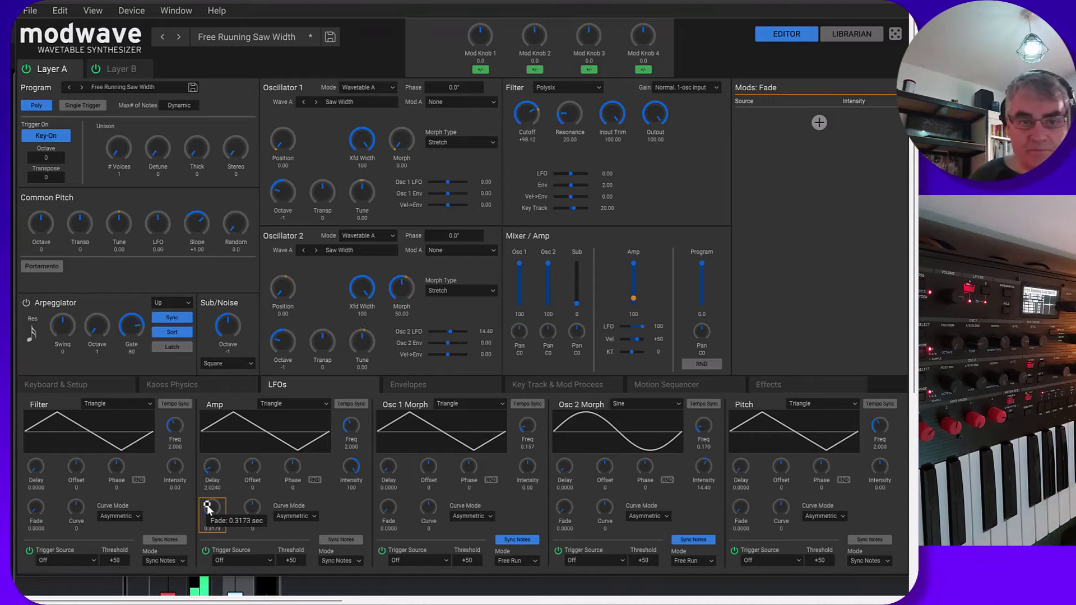
pyautogui.click(284, 163)
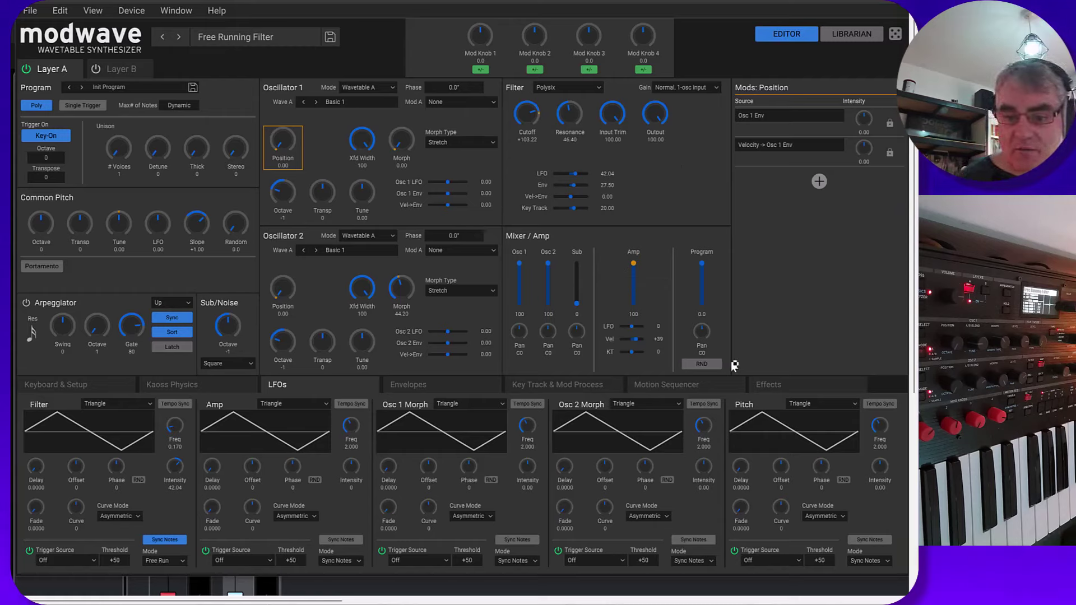
# Turn on Master Reverb with a -2.5 pre-fader Layer A send, and set the Program level to -15.3
pyautogui.click(765, 385)
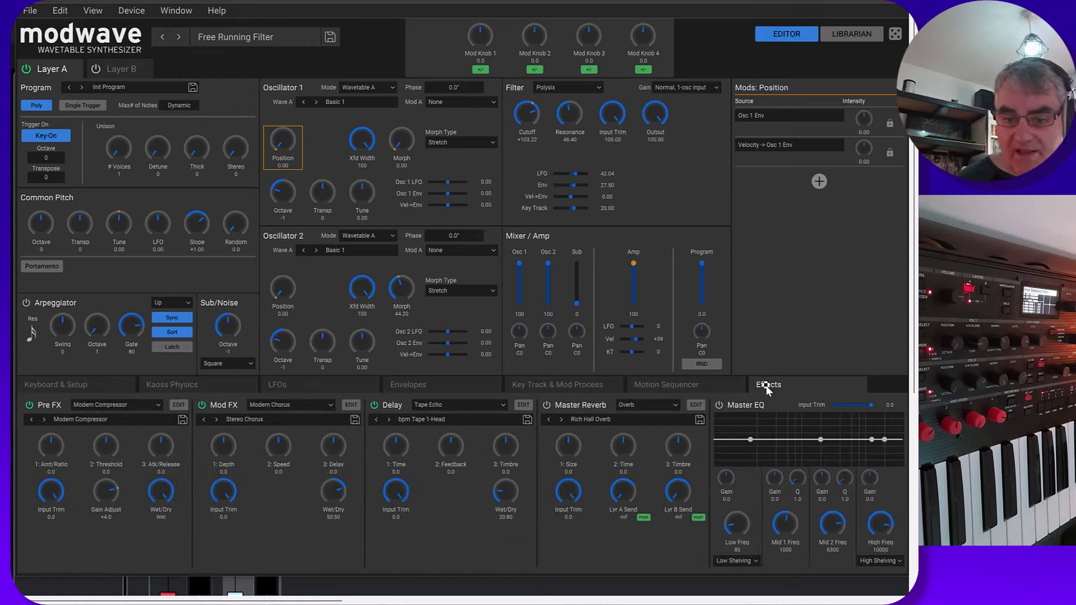
pyautogui.click(549, 406)
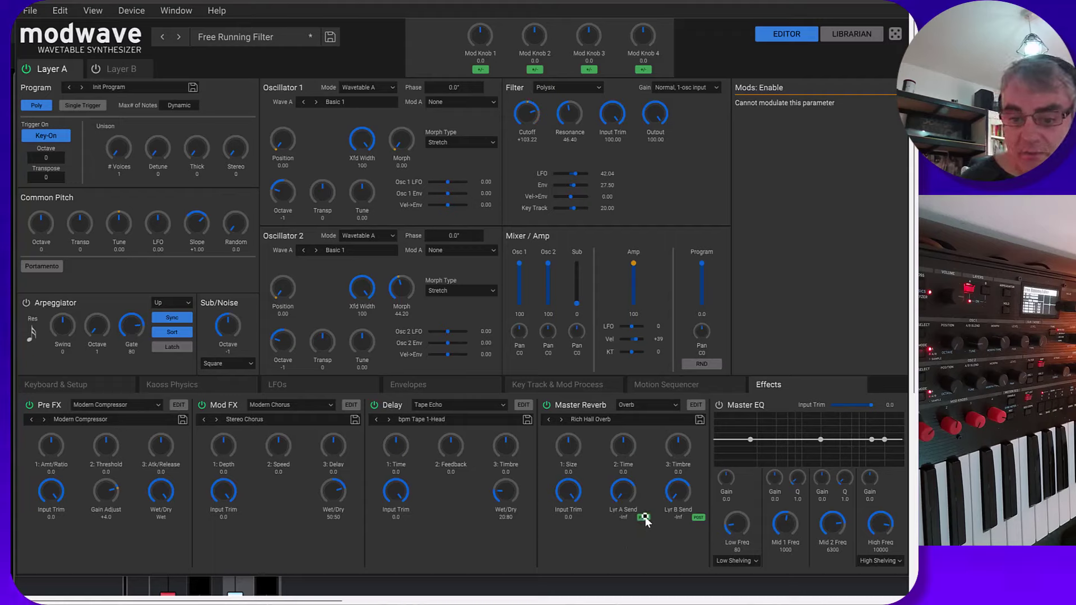
pyautogui.moveTo(703, 265); pyautogui.dragTo(717, 547)
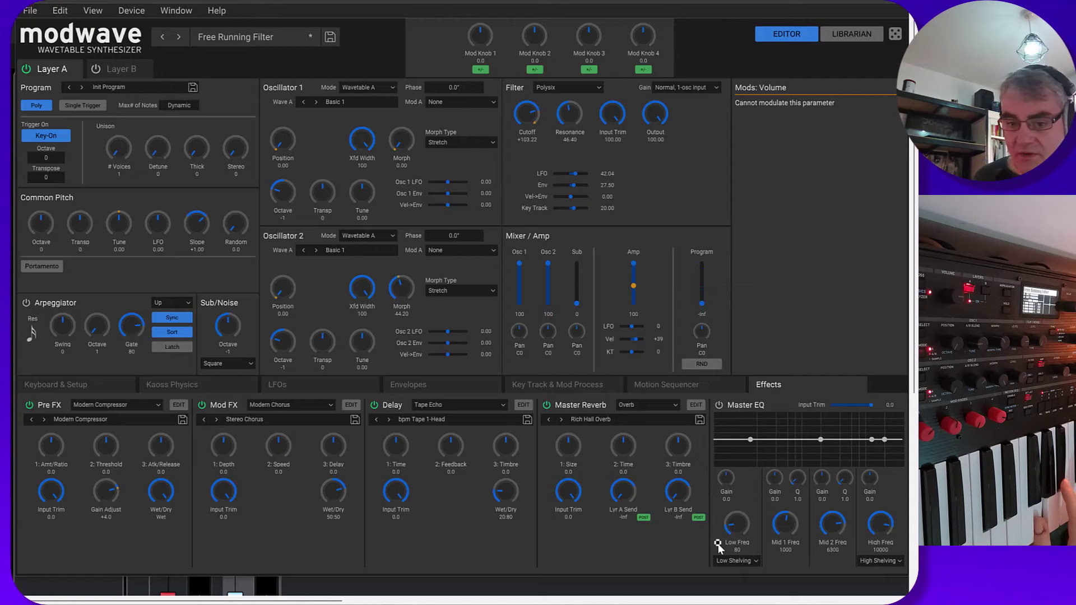
pyautogui.click(644, 518)
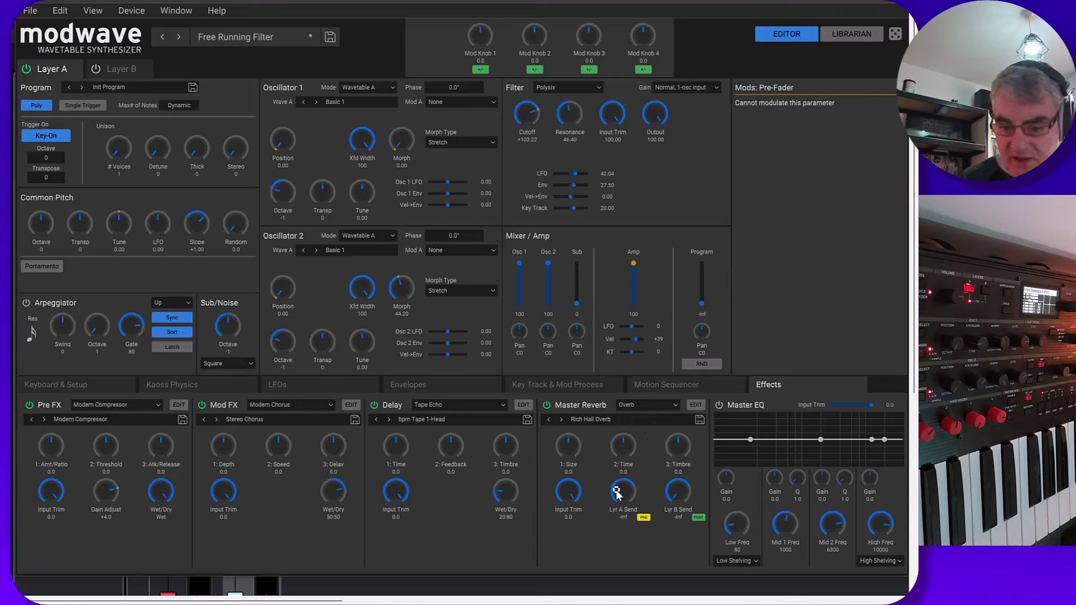
pyautogui.moveTo(617, 493); pyautogui.dragTo(646, 390)
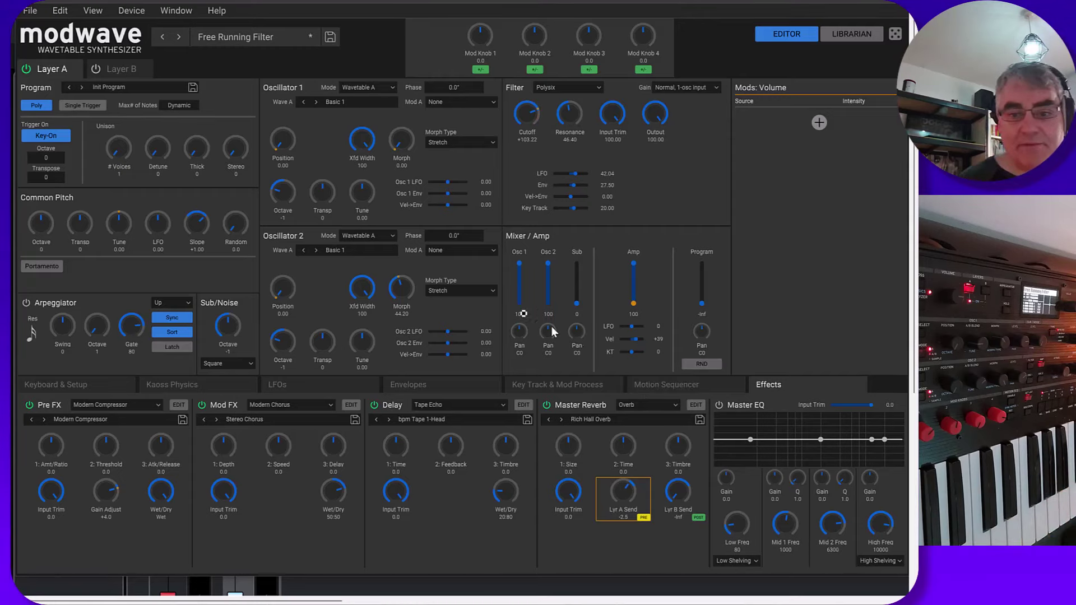
pyautogui.rightClick(625, 474)
pyautogui.click(653, 480)
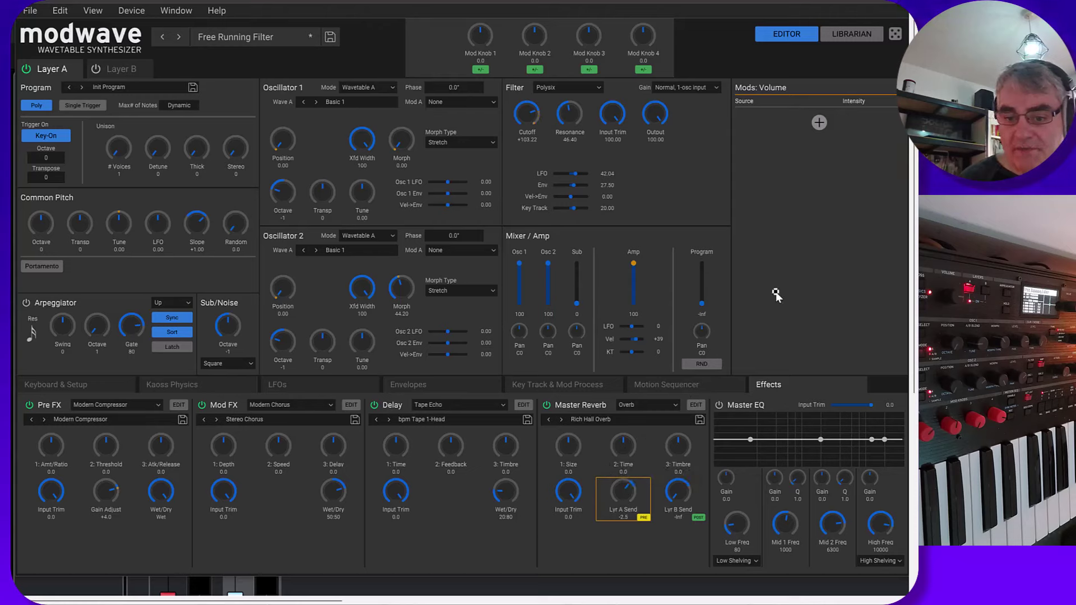
pyautogui.moveTo(702, 304)
pyautogui.mouseDown()
pyautogui.moveTo(702, 250)
pyautogui.moveTo(710, 293)
pyautogui.mouseUp()
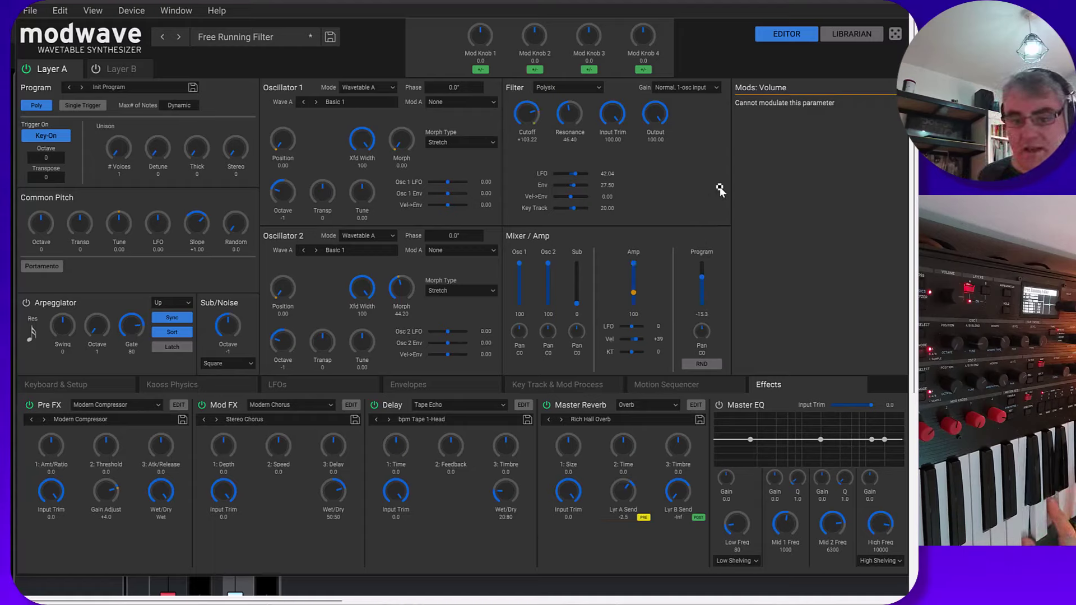
pyautogui.click(644, 518)
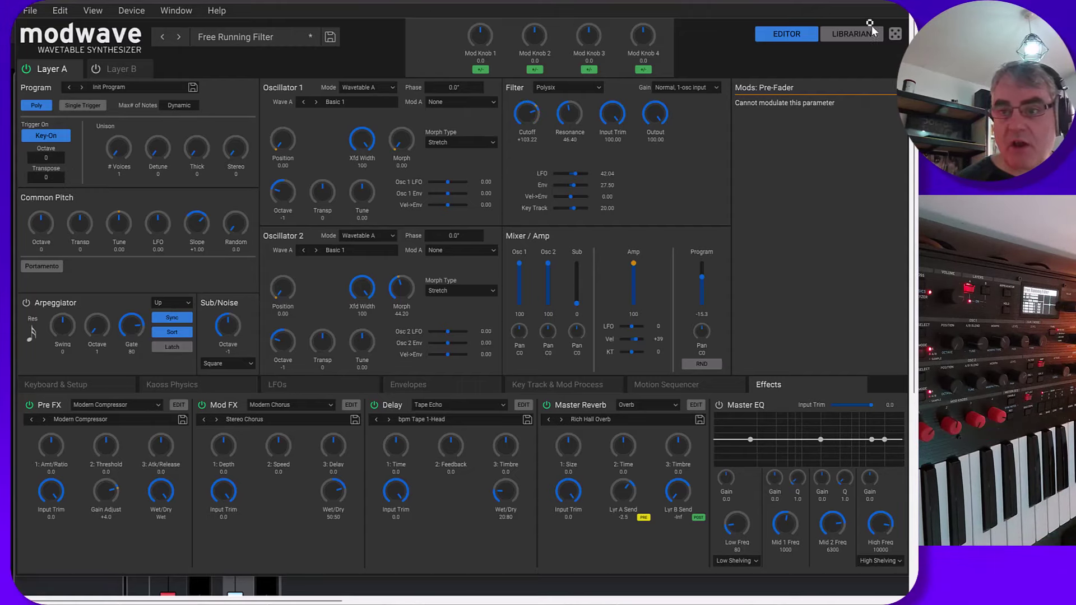
# Reload the Free Ruuning Saw Width program from the Librarian into the editor
pyautogui.click(853, 34)
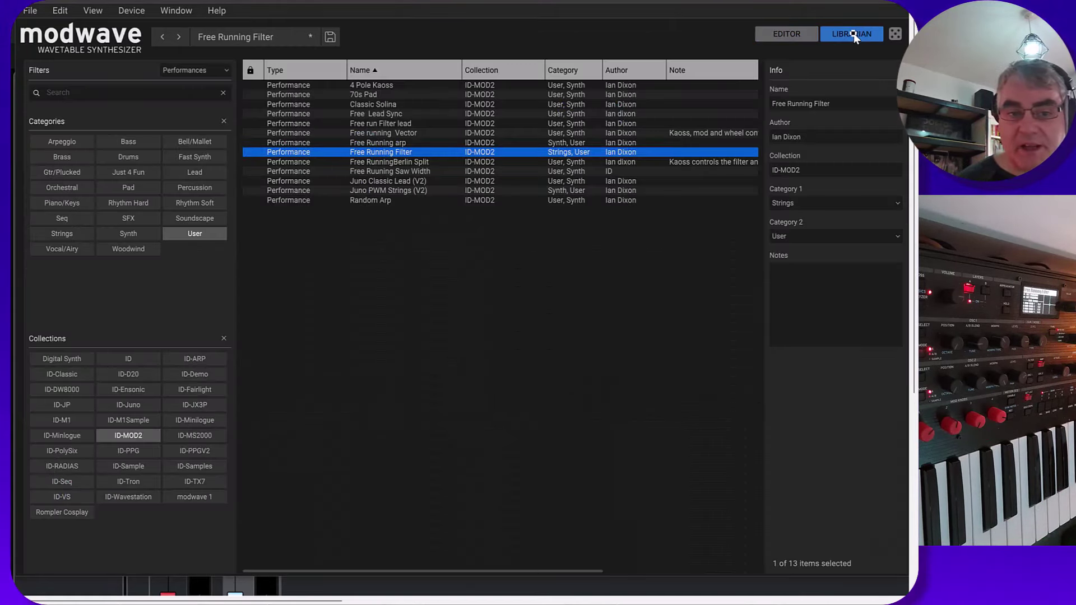
pyautogui.click(421, 171)
pyautogui.click(789, 32)
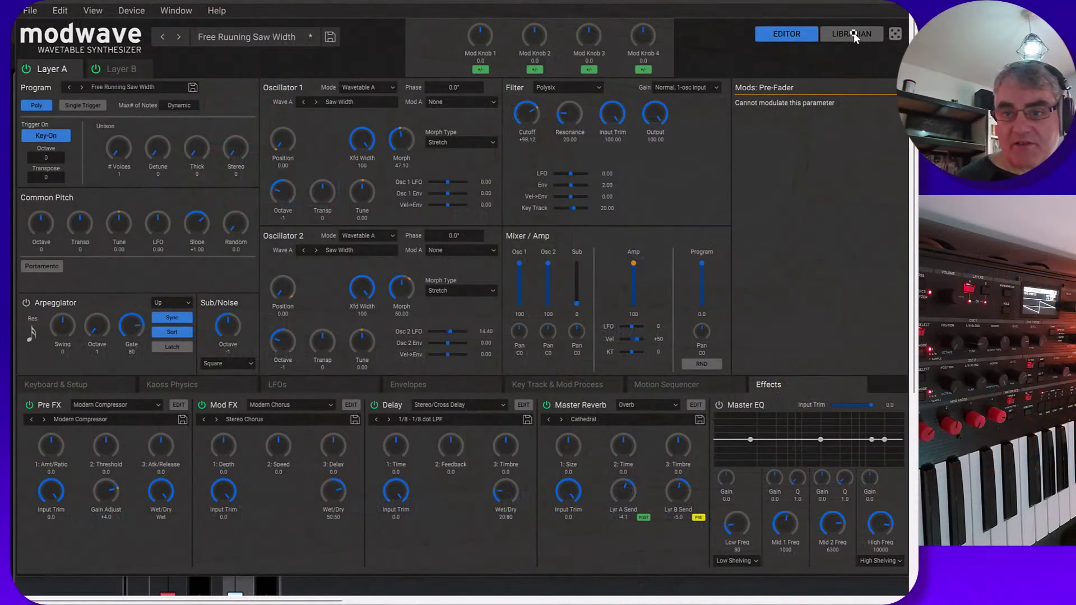
# Load the Random Arp example program from the Librarian into the editor
pyautogui.click(852, 34)
pyautogui.click(370, 200)
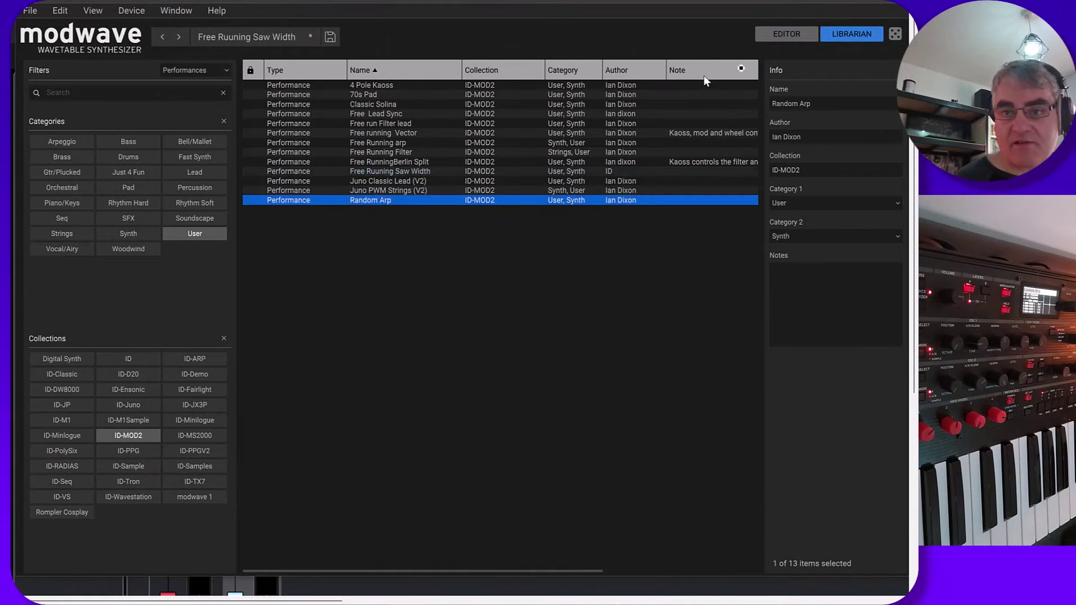
pyautogui.click(792, 32)
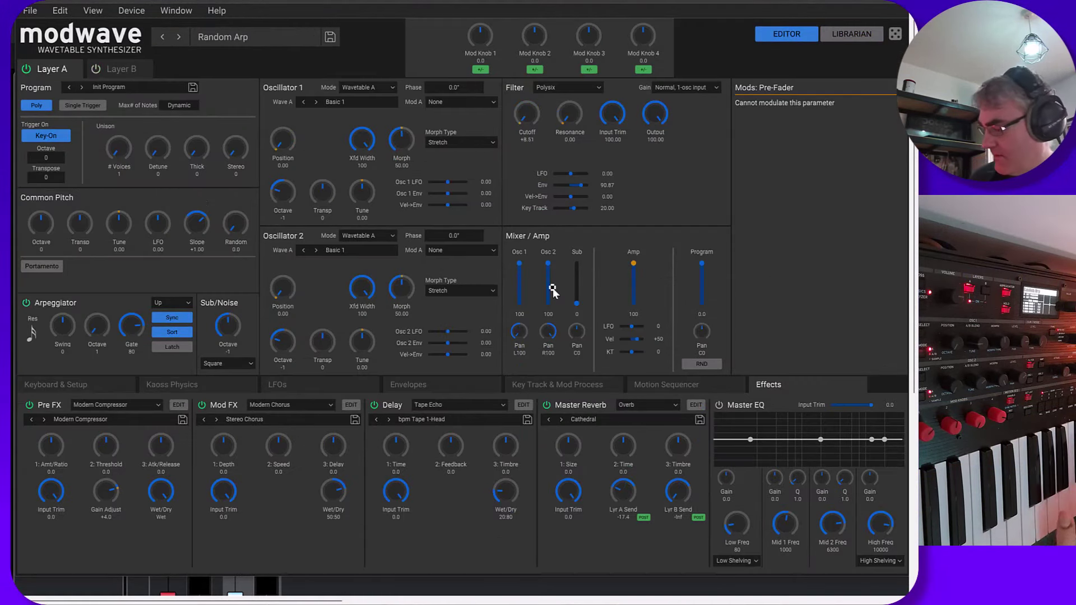
# Show the filter Cutoff modulation routes and browse the Random 4 +/- source choices
pyautogui.moveTo(553, 290)
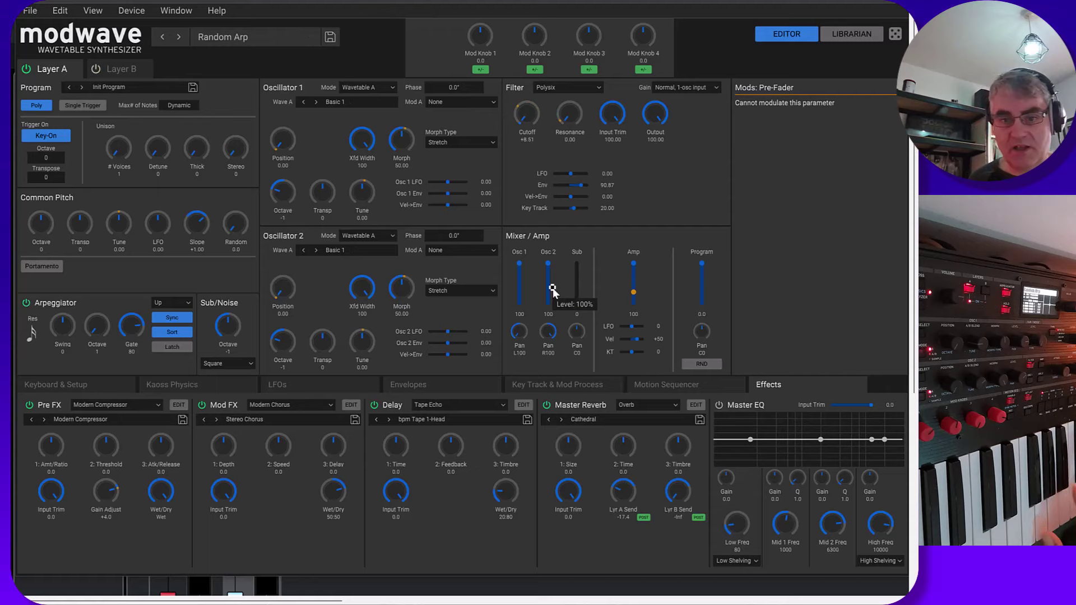
pyautogui.click(527, 133)
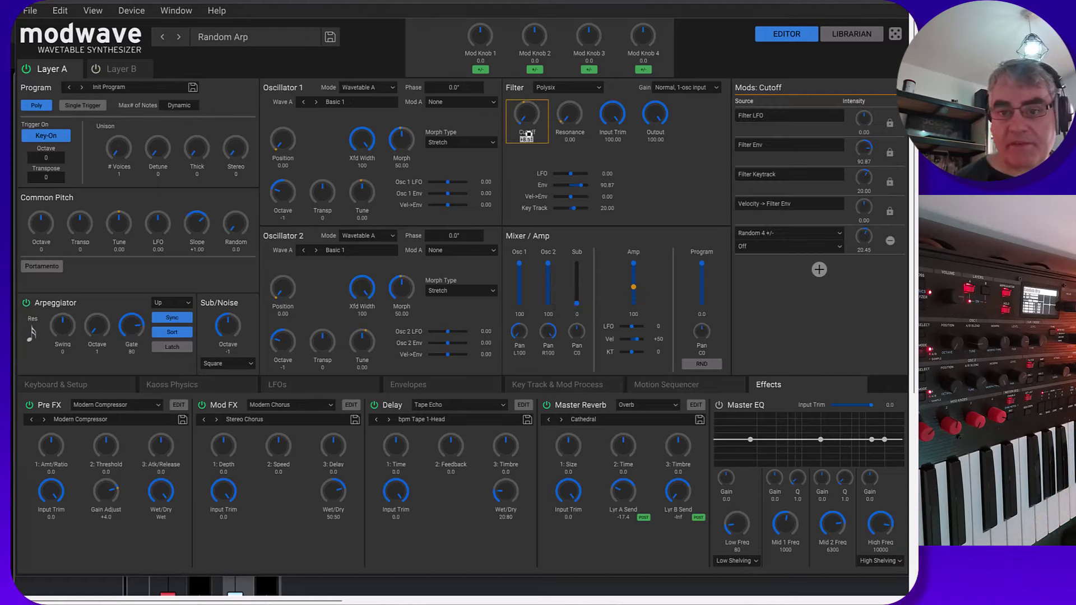
pyautogui.click(814, 245)
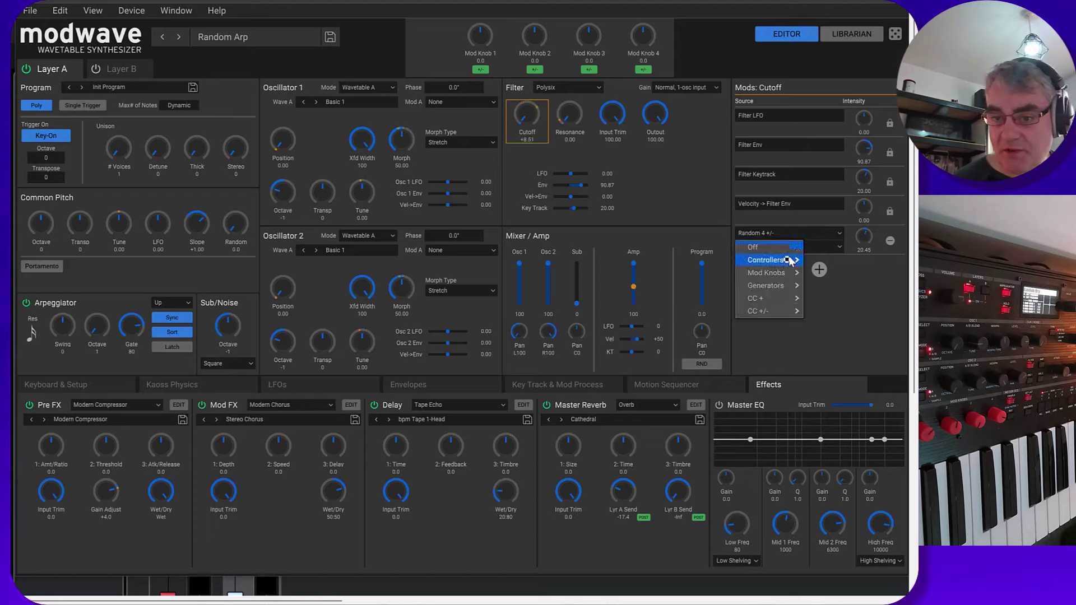
pyautogui.moveTo(787, 260)
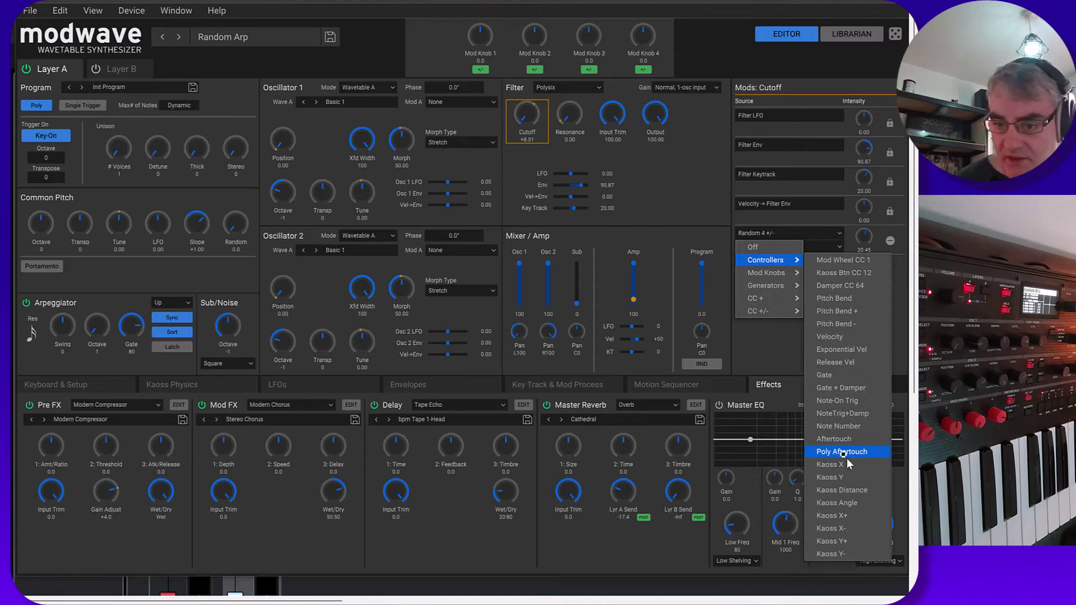
pyautogui.moveTo(778, 280)
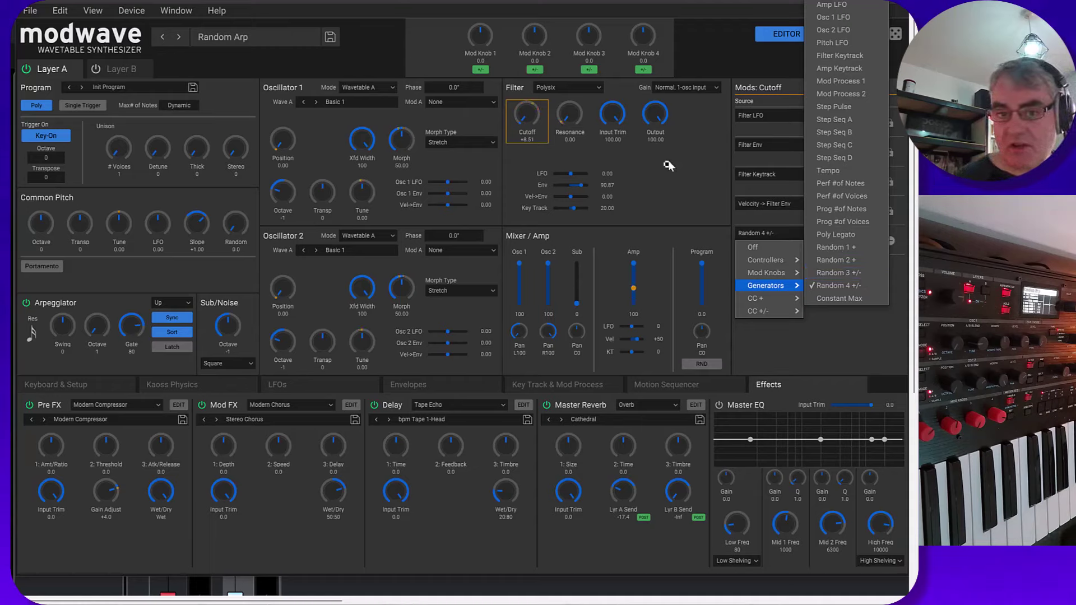
# Delete the Random 1 + route from Resonance and the Random 4 +/- route from Cutoff
pyautogui.click(571, 135)
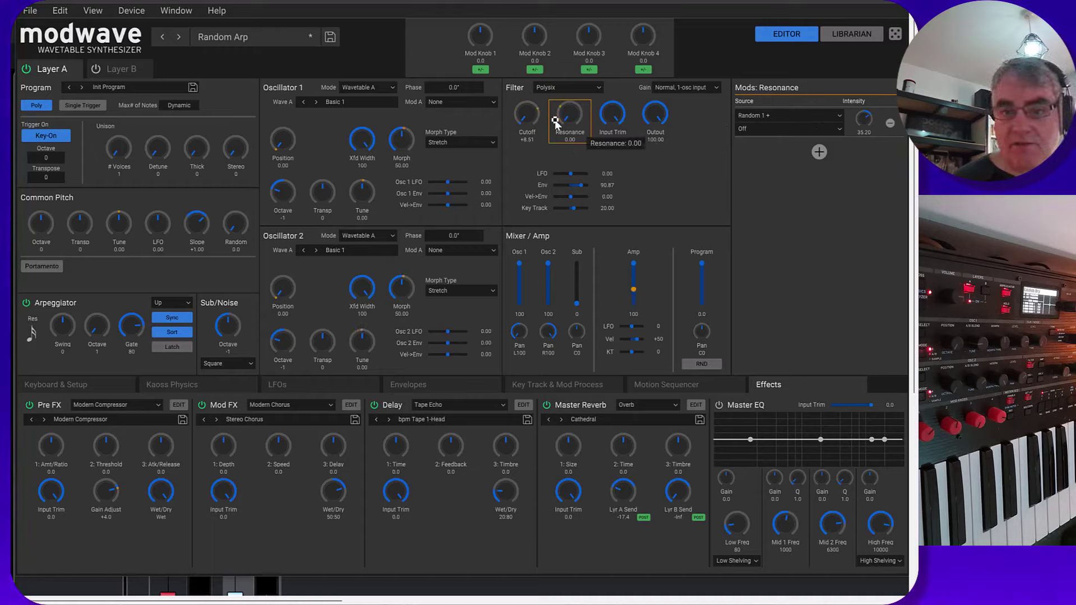
pyautogui.click(890, 123)
pyautogui.click(526, 125)
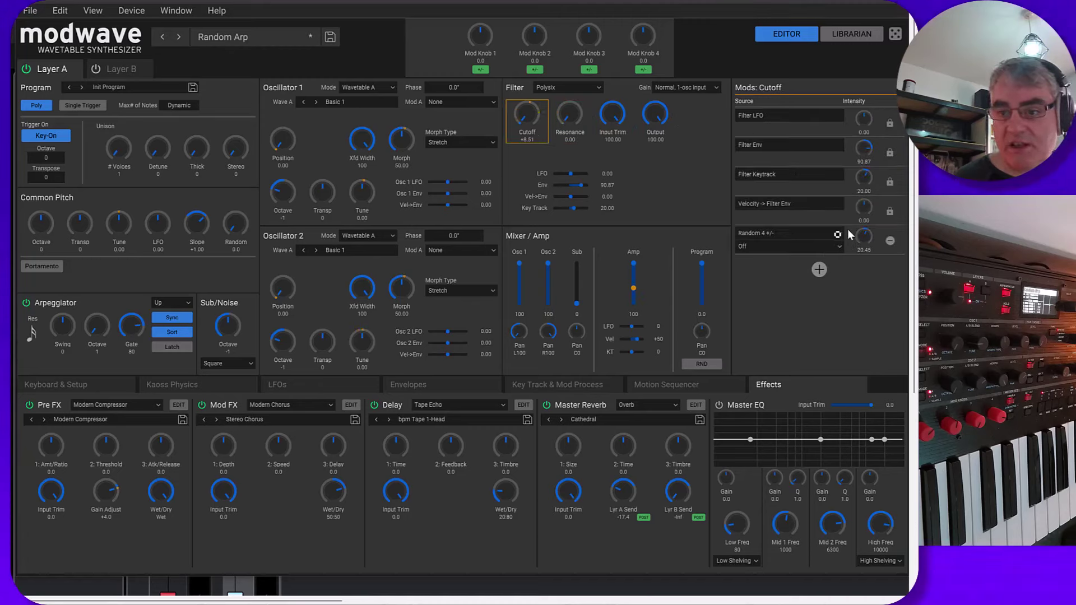
pyautogui.click(890, 241)
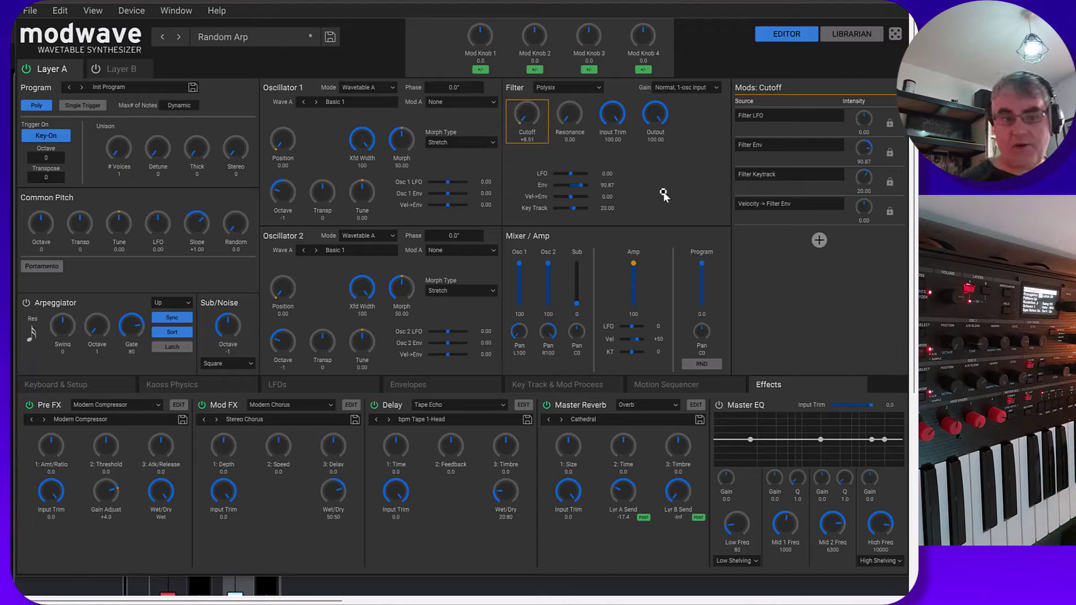
# Set Random 4 +/- depth on Osc 2 Tune to +2.21 and Random 3 +/- on Osc 1 Tune to +1.60
pyautogui.click(363, 341)
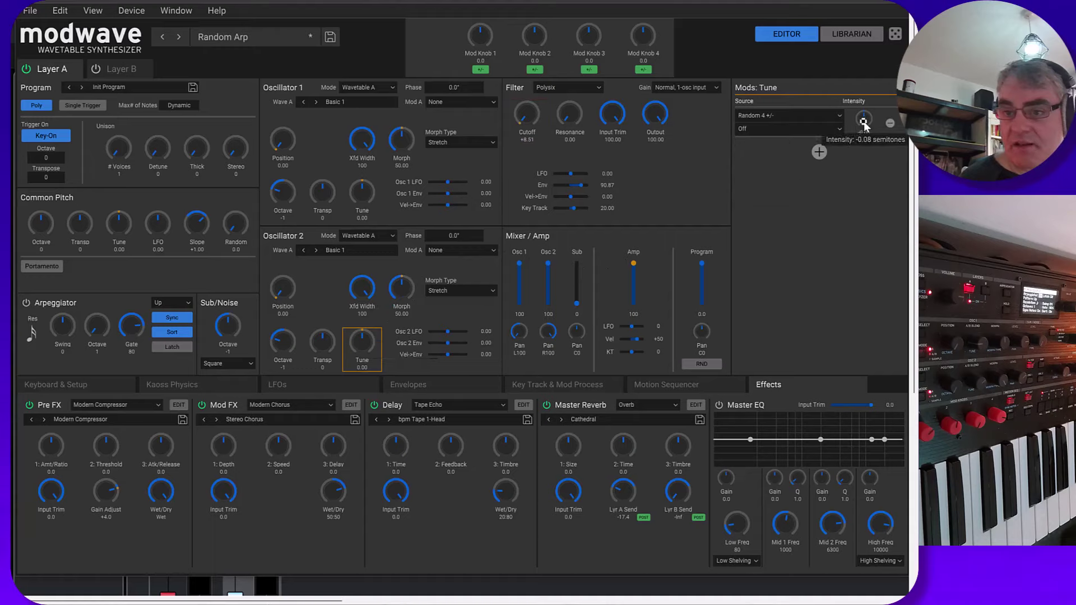
pyautogui.moveTo(864, 121); pyautogui.dragTo(866, 87)
pyautogui.click(363, 190)
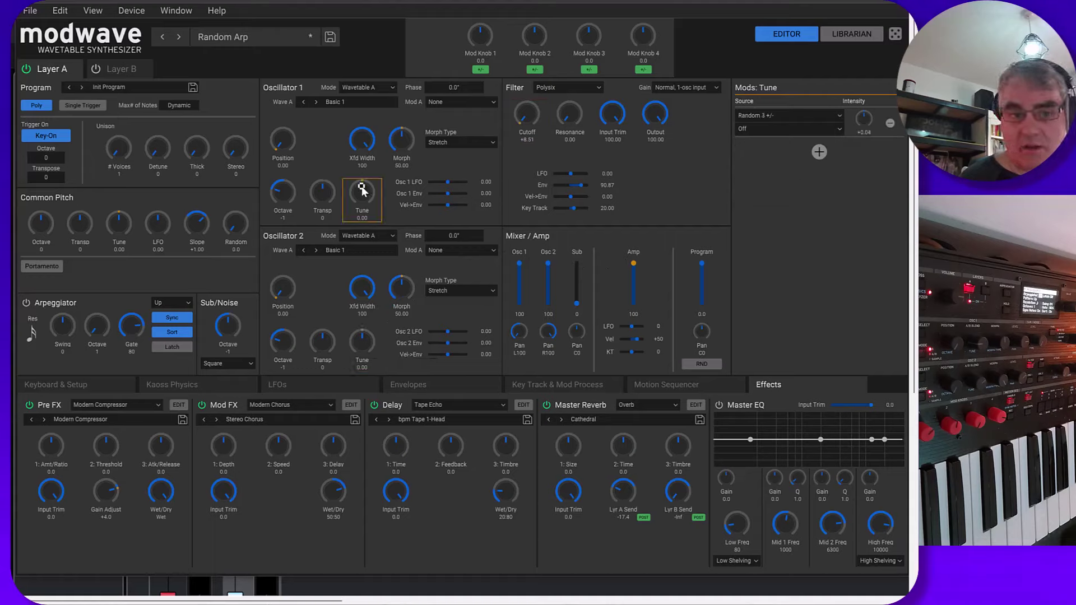
pyautogui.moveTo(864, 122); pyautogui.dragTo(860, 91)
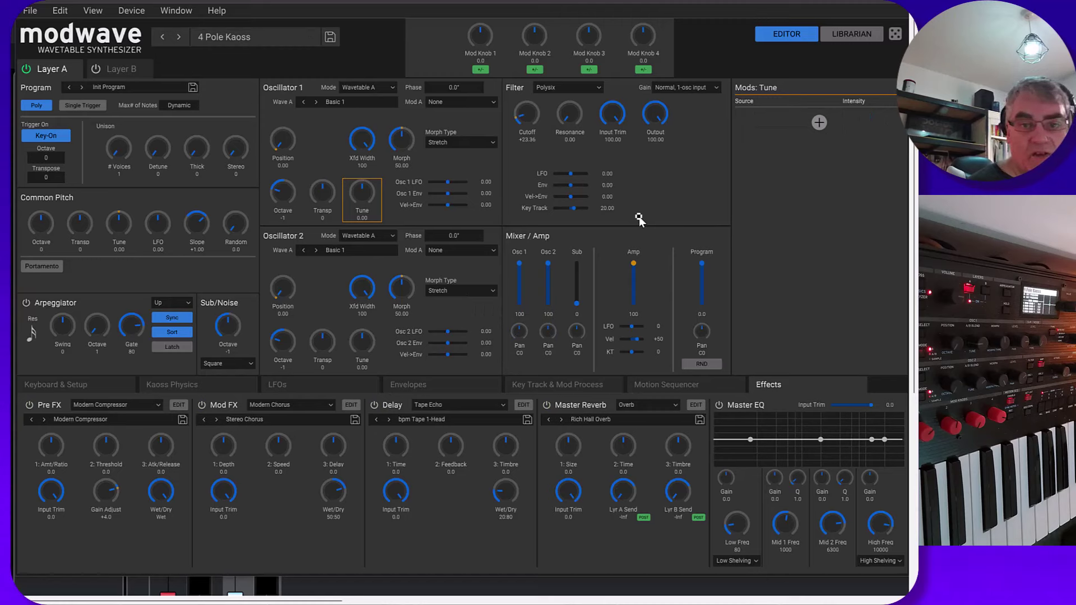
# Show Cutoff's modulation routes and browse the Kaoss Y+ source choices, leaving them unchanged
pyautogui.click(530, 140)
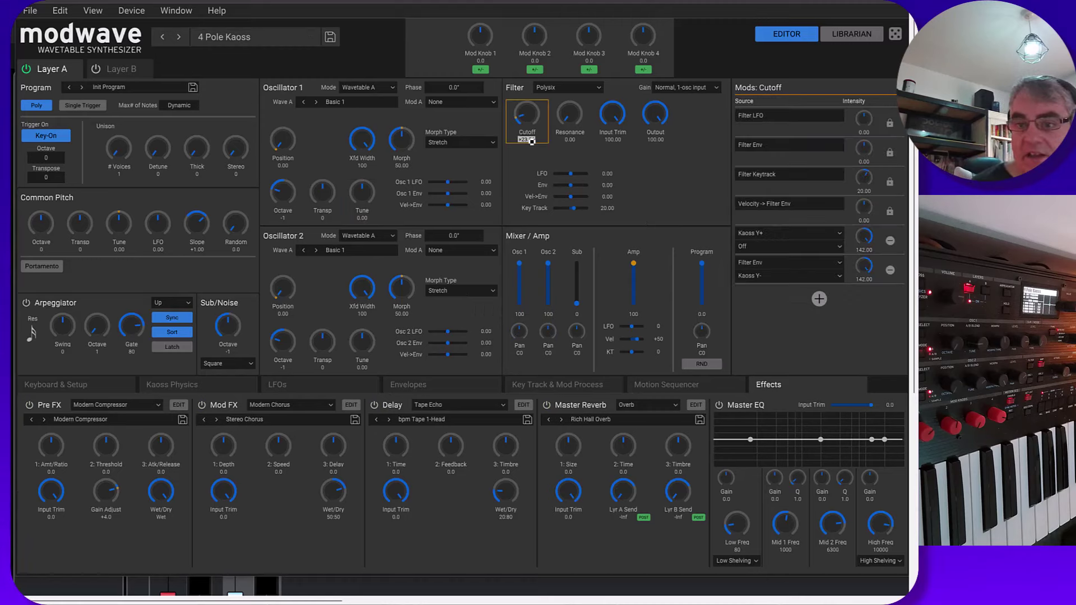
pyautogui.click(795, 235)
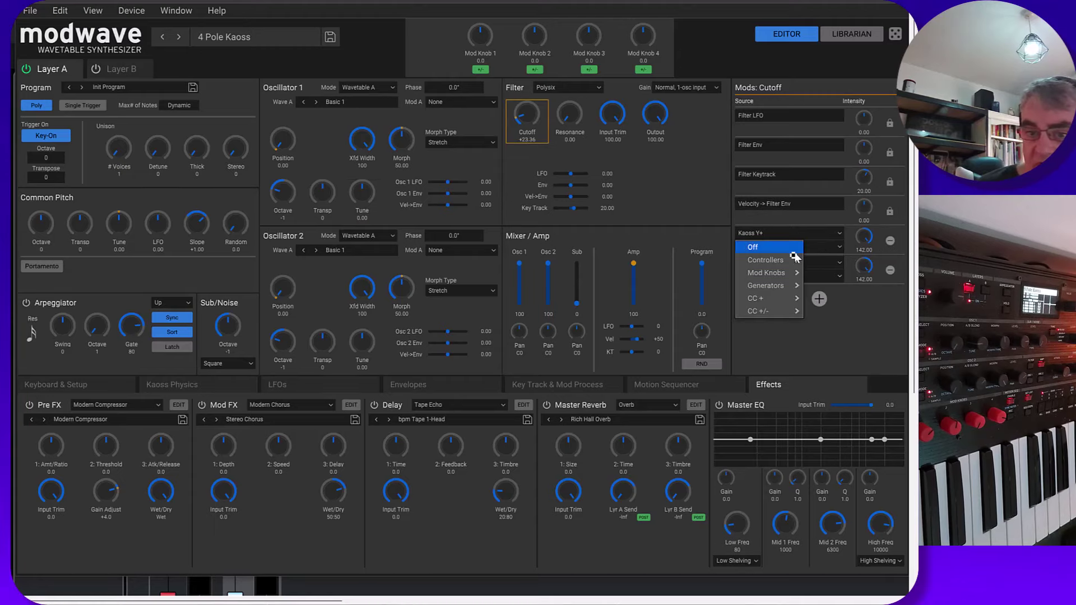
pyautogui.moveTo(786, 287)
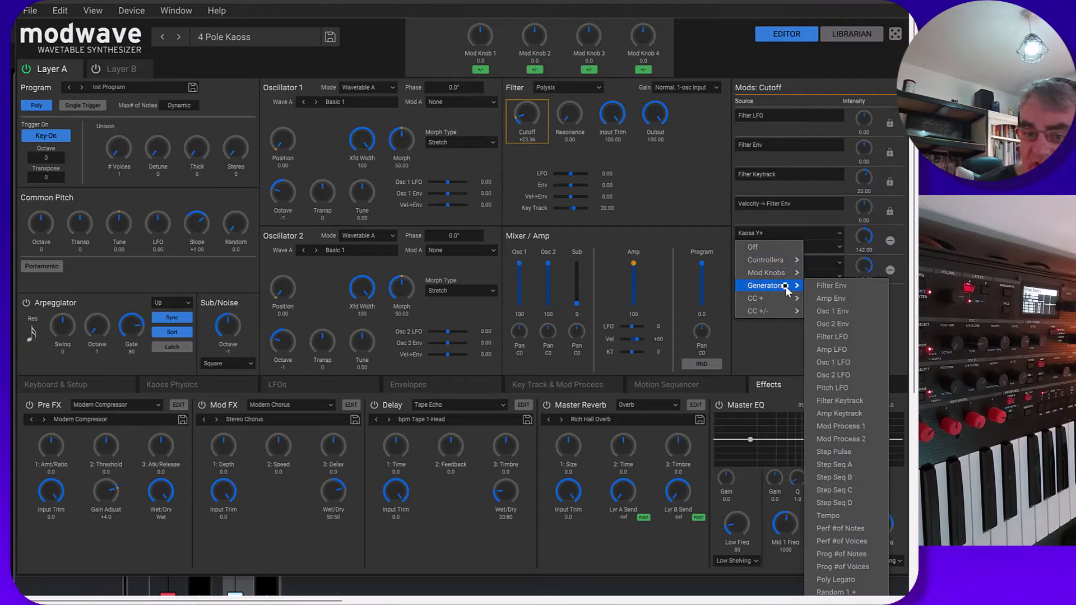
pyautogui.moveTo(783, 264)
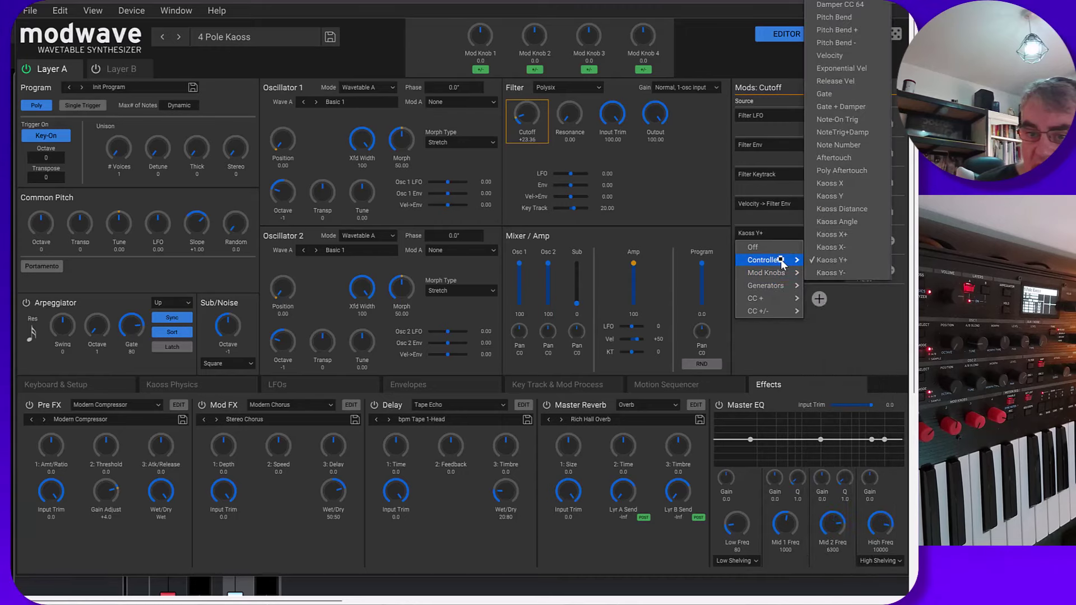
pyautogui.click(851, 235)
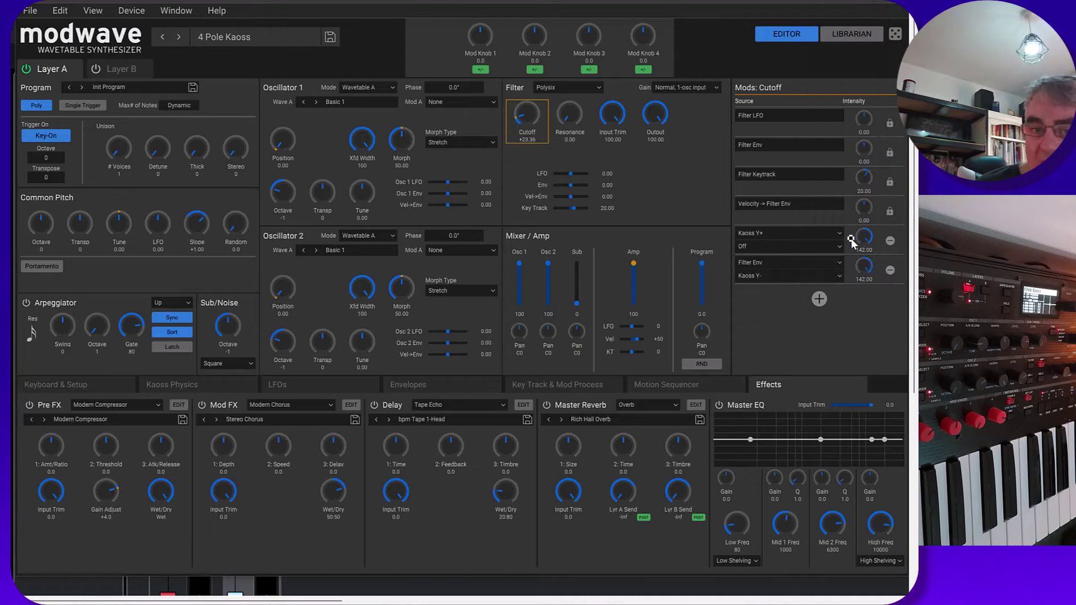
# Add a trial Kaoss X route to Resonance, then discard it by reopening 4 Pole Kaoss
pyautogui.click(569, 137)
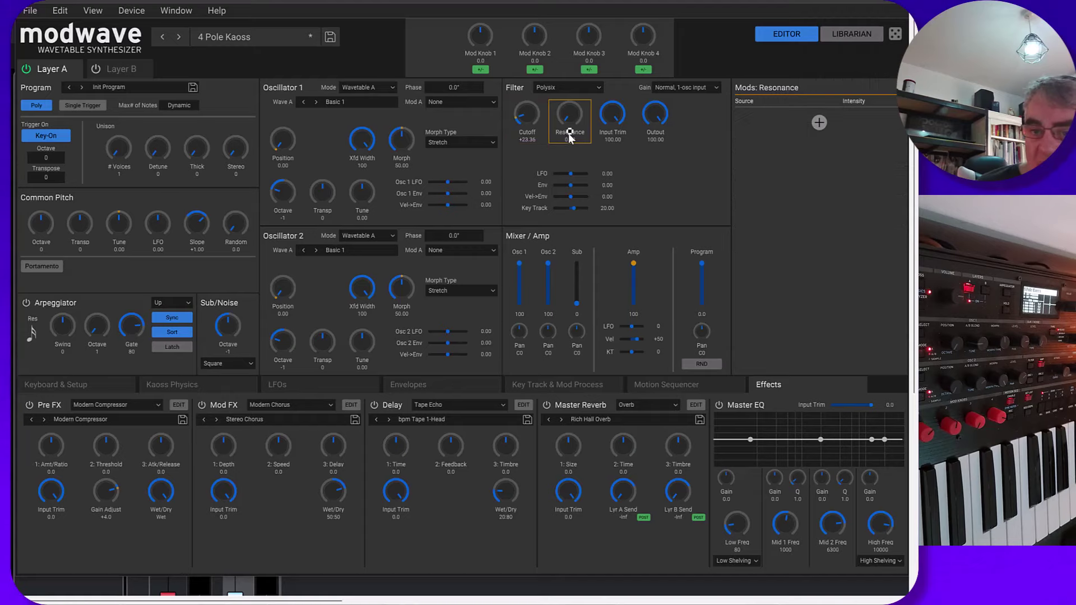
pyautogui.click(819, 122)
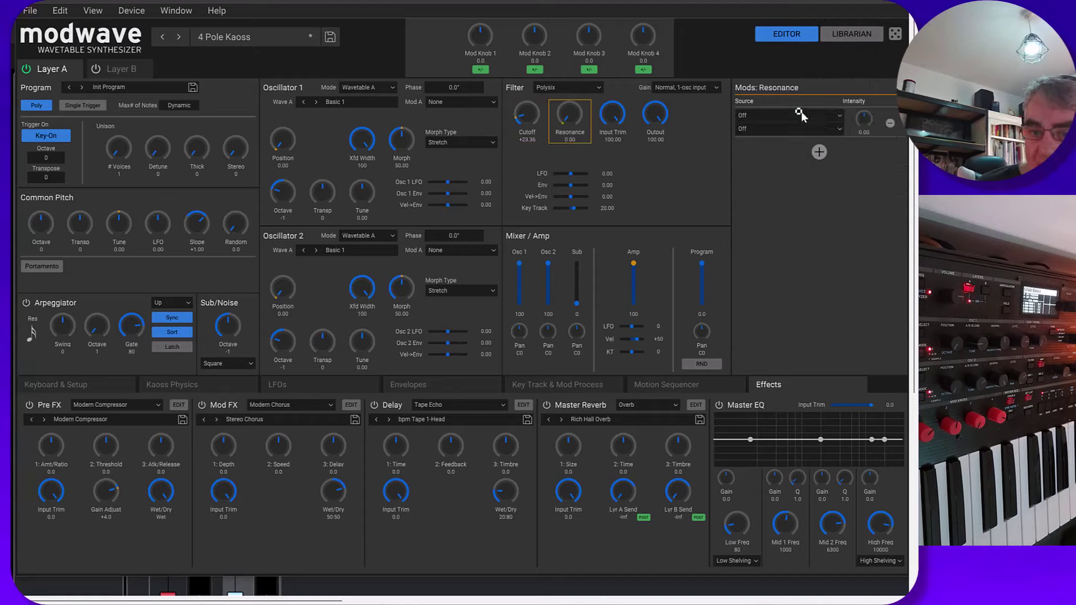
pyautogui.click(796, 119)
pyautogui.moveTo(790, 147)
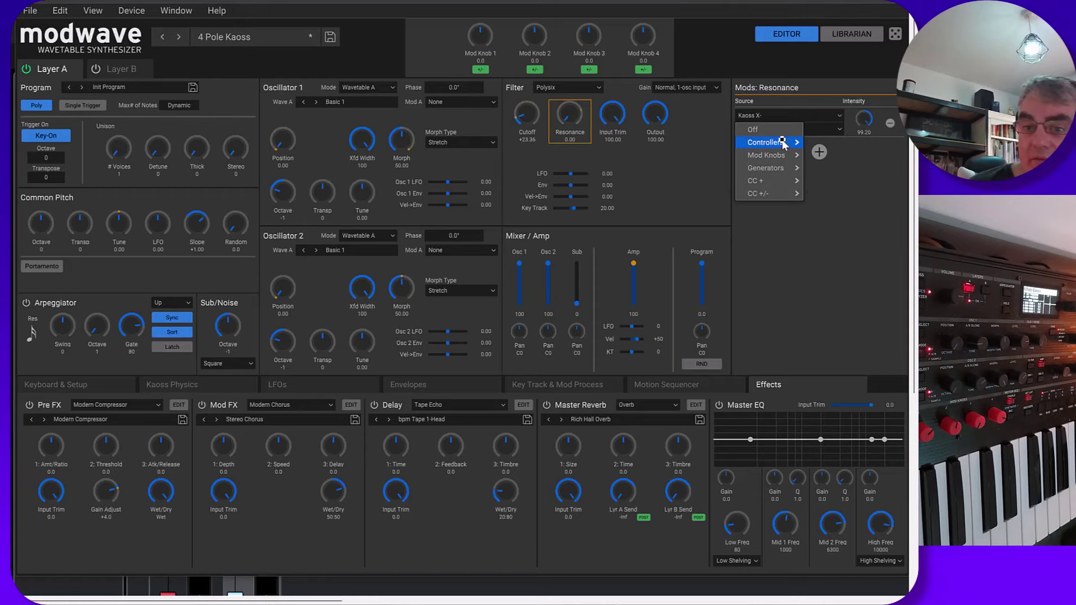
pyautogui.moveTo(785, 142)
pyautogui.press('Up')
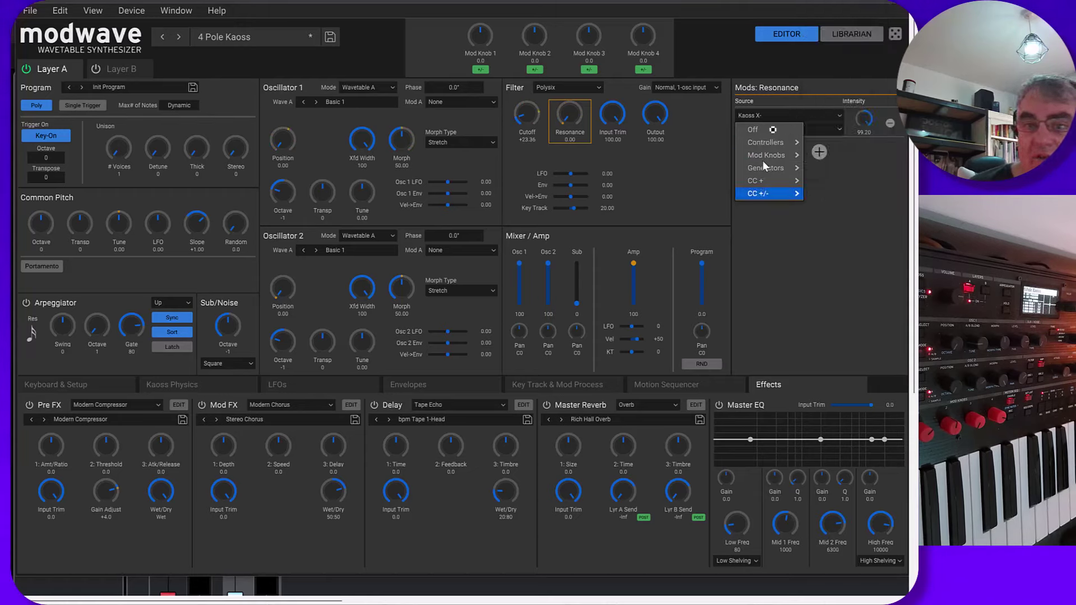
pyautogui.click(832, 41)
pyautogui.click(785, 35)
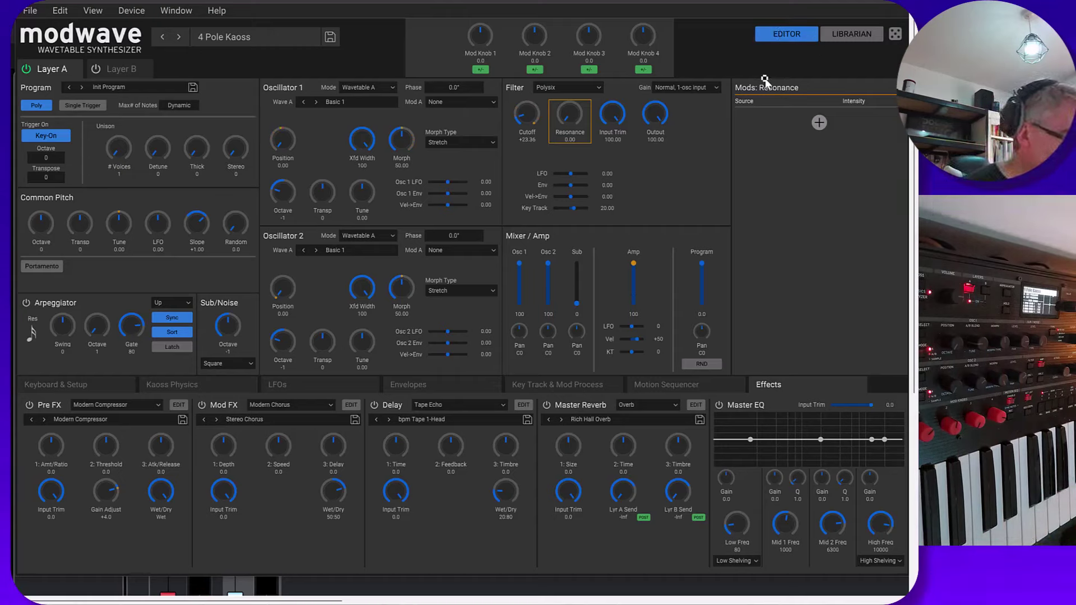
# Open and dismiss the source choices for the Cutoff route below Filter Env
pyautogui.click(533, 130)
pyautogui.click(818, 275)
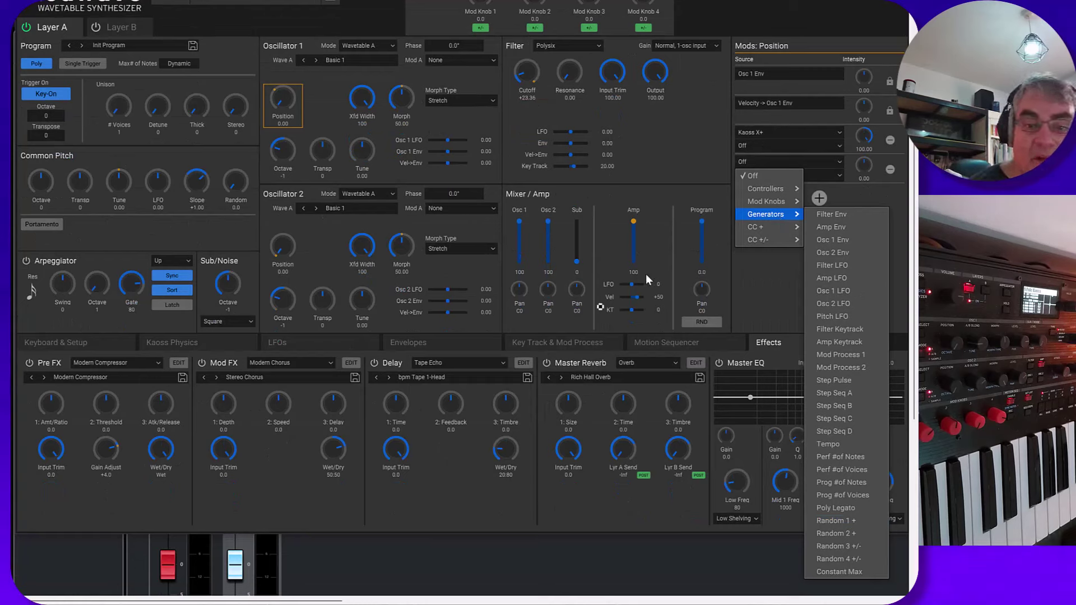
pyautogui.click(406, 523)
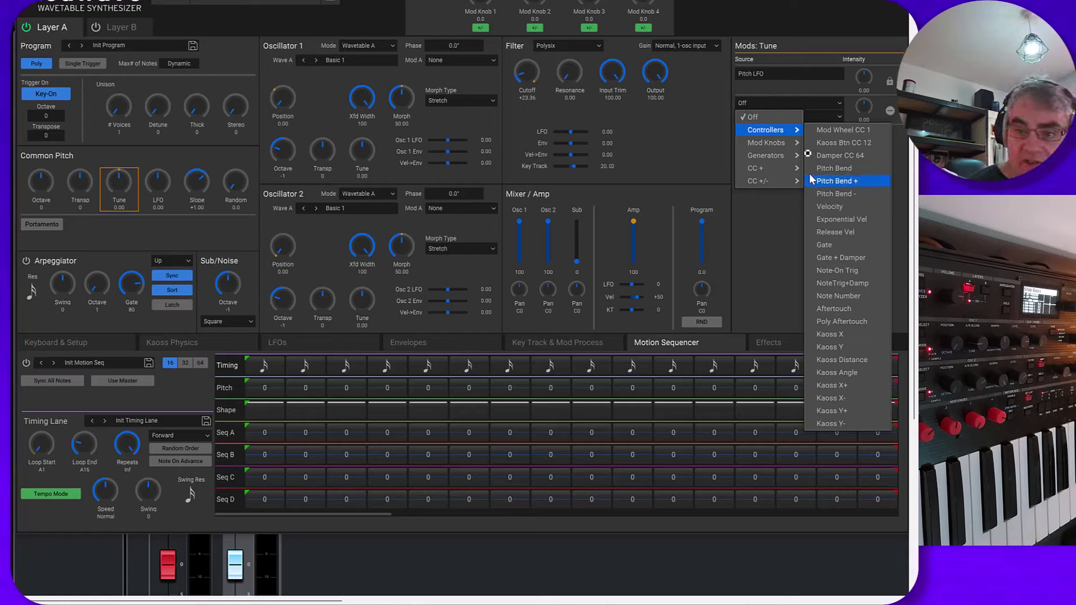
# Leave the new Tune modulation route set to Off without choosing a source
pyautogui.moveTo(782, 156)
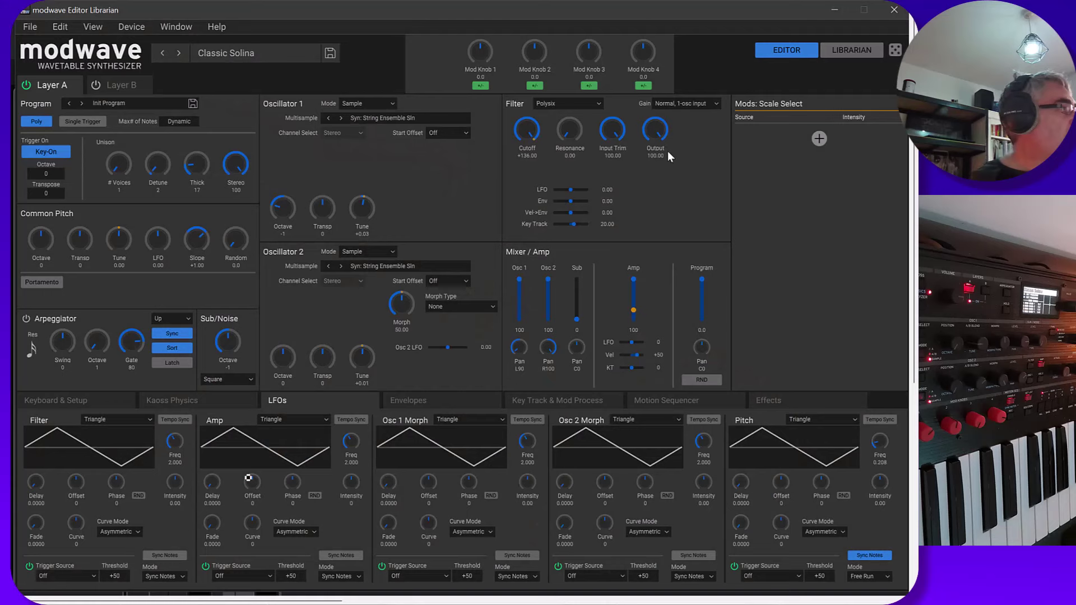
# Audition the Free Lead Sync and Free running Vector patches in the editor
pyautogui.click(836, 49)
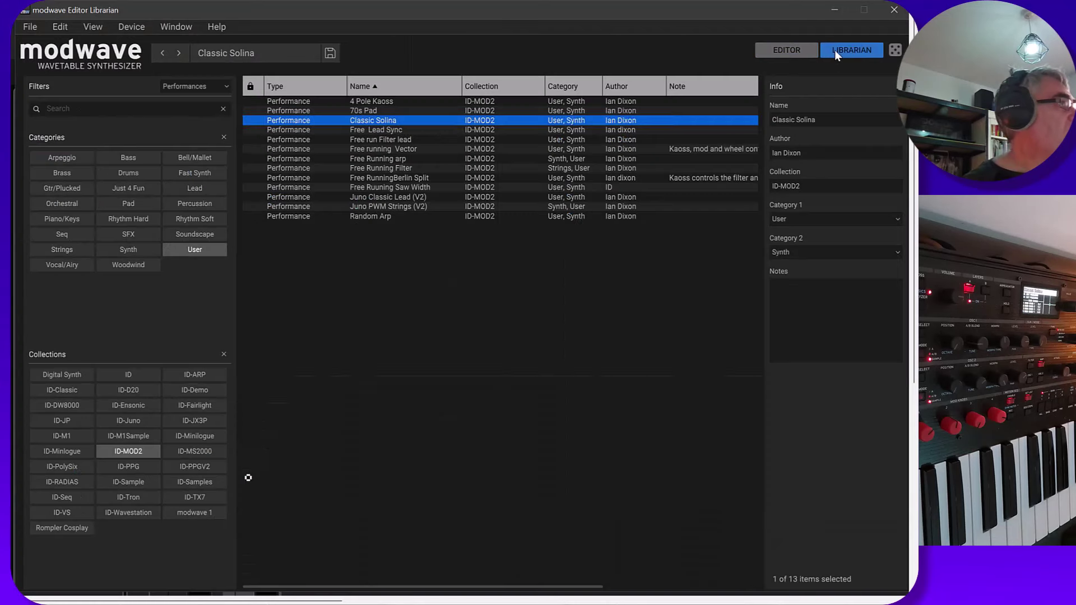
pyautogui.click(381, 129)
pyautogui.click(779, 49)
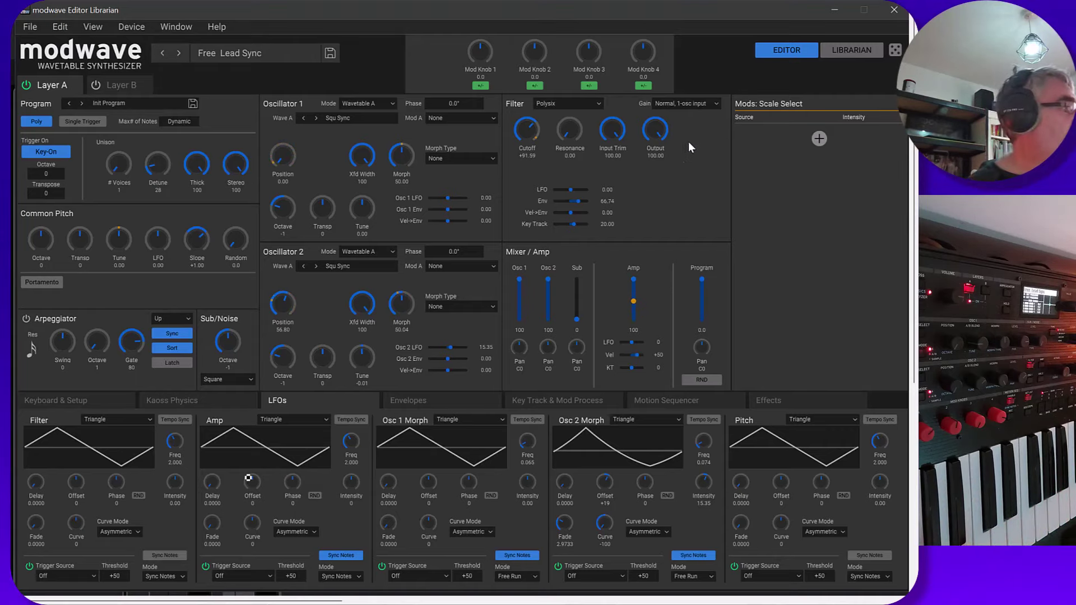
pyautogui.click(852, 50)
pyautogui.click(443, 149)
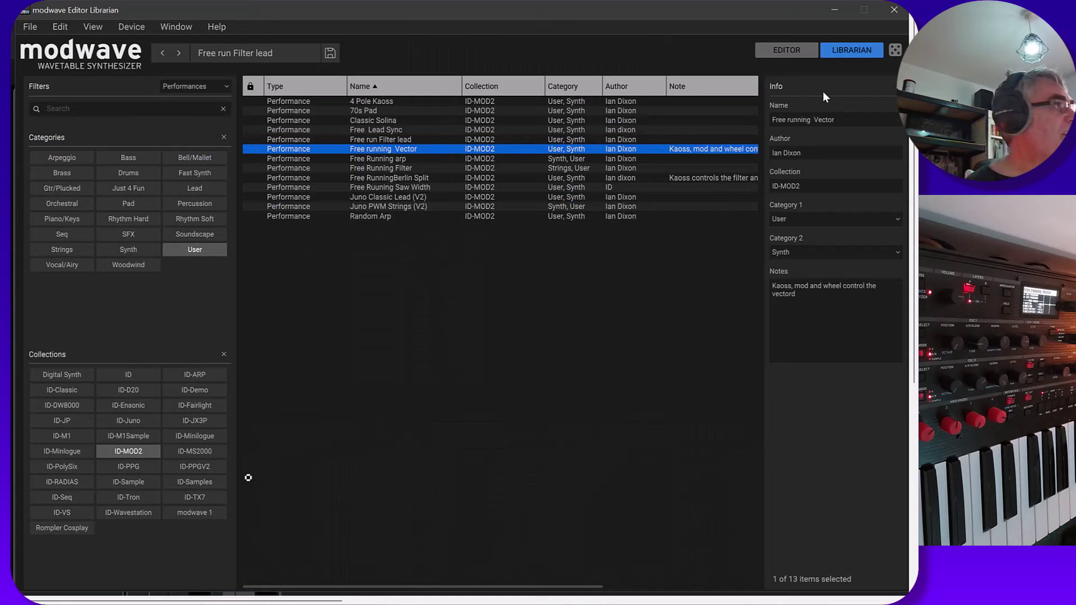
pyautogui.click(773, 50)
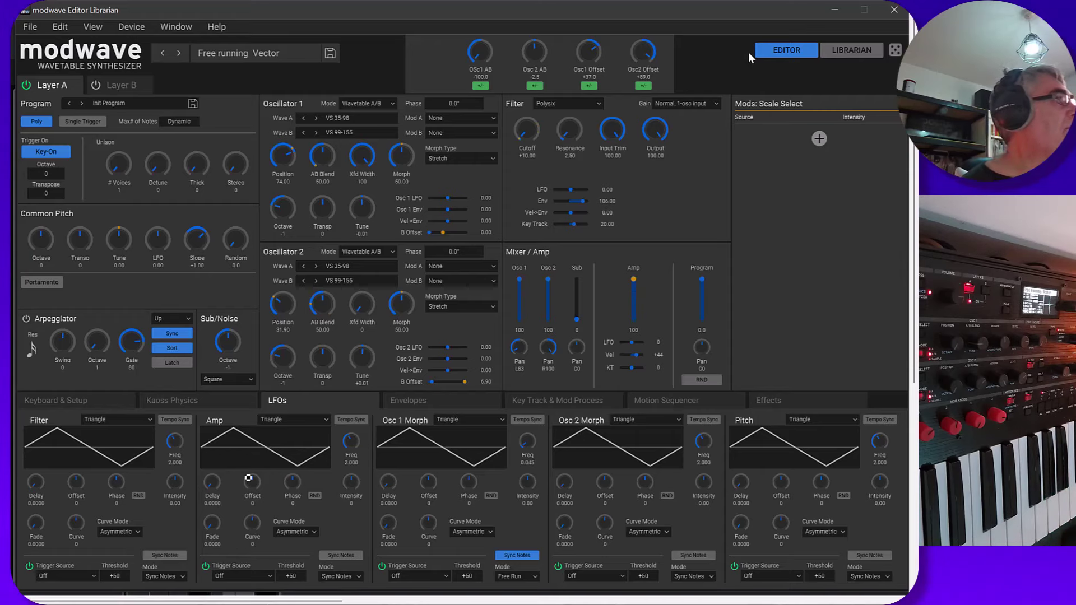
# Load Free Running arp, then Juno PWM Strings (V2) into the editor
pyautogui.click(843, 49)
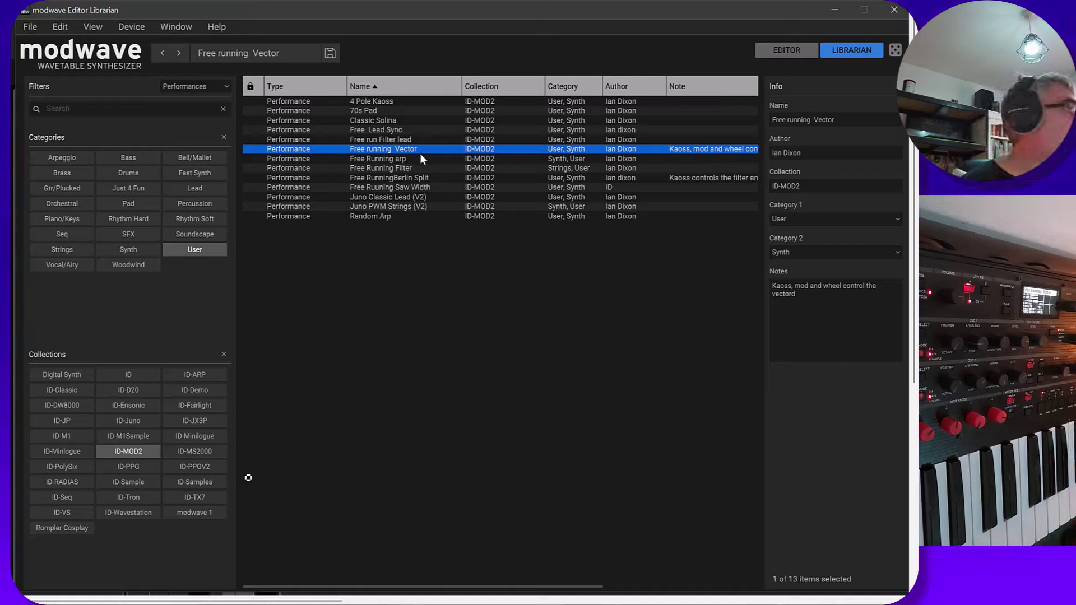
pyautogui.click(408, 161)
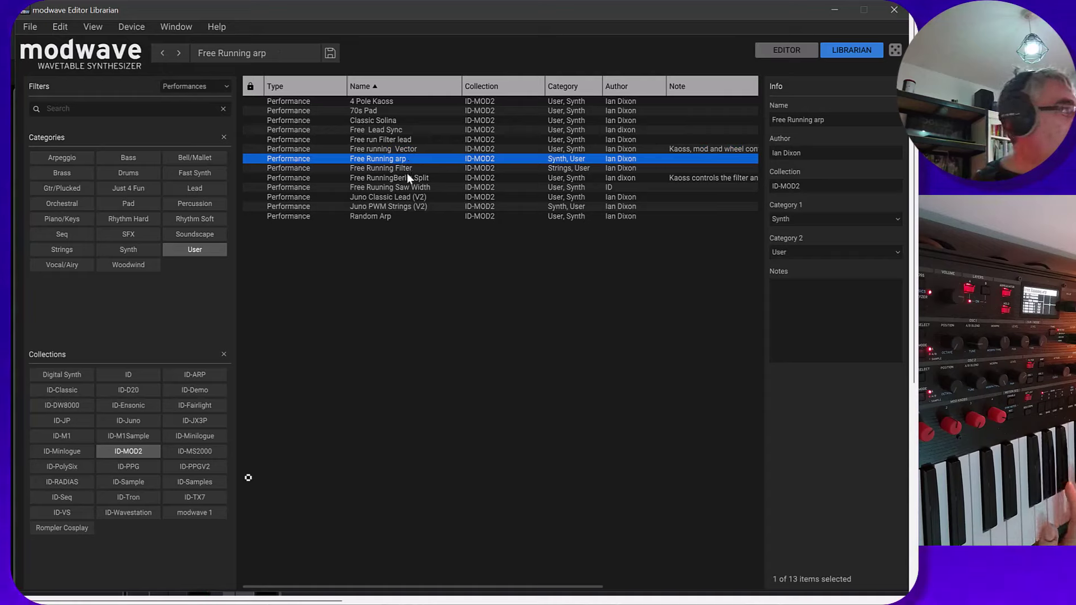
pyautogui.click(399, 206)
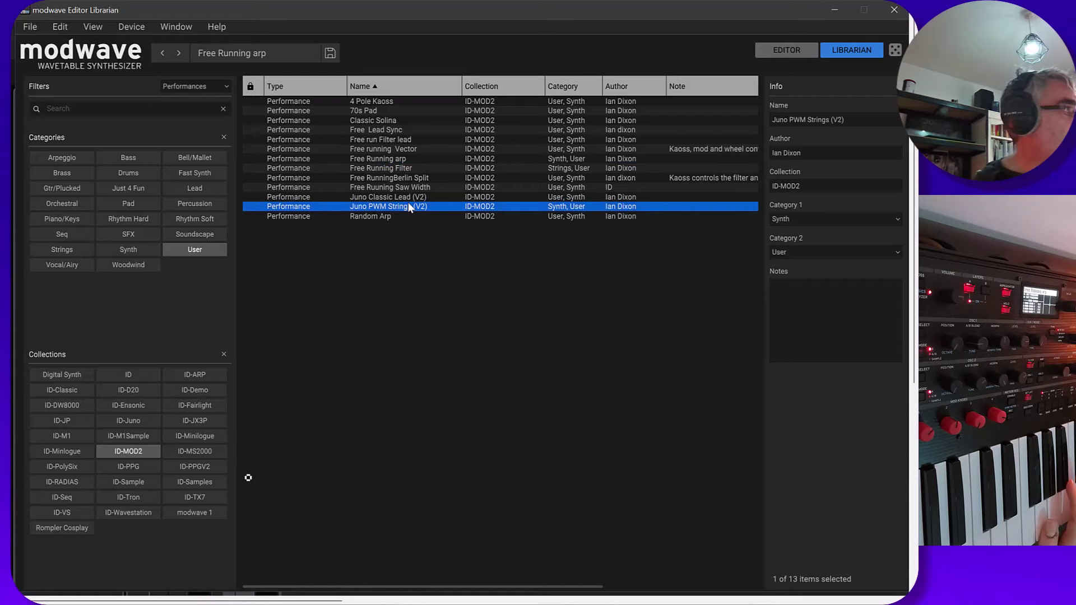
pyautogui.click(774, 54)
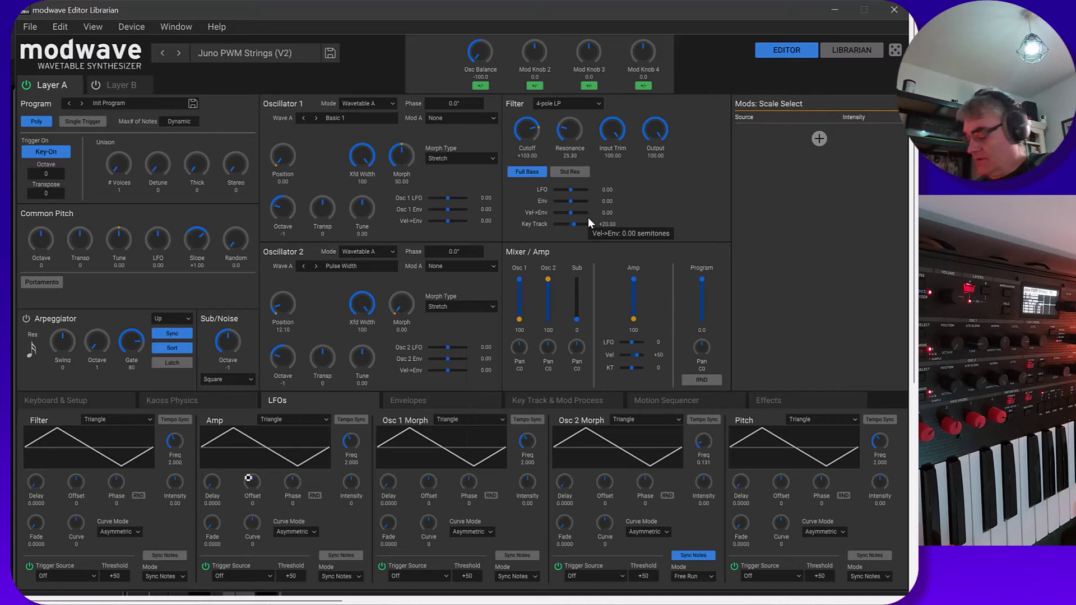
pyautogui.click(824, 50)
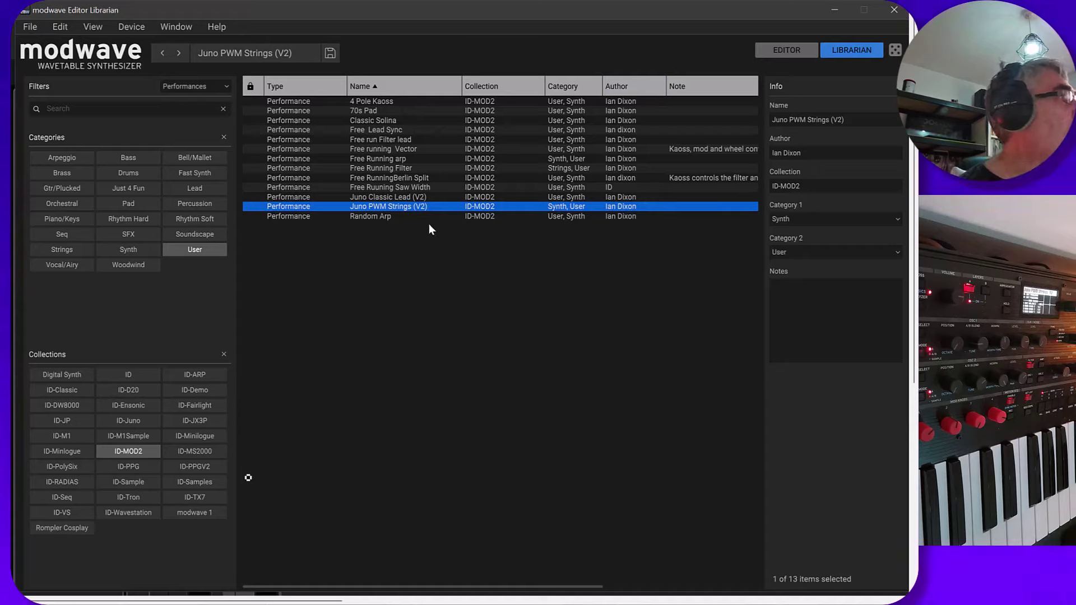
pyautogui.click(411, 196)
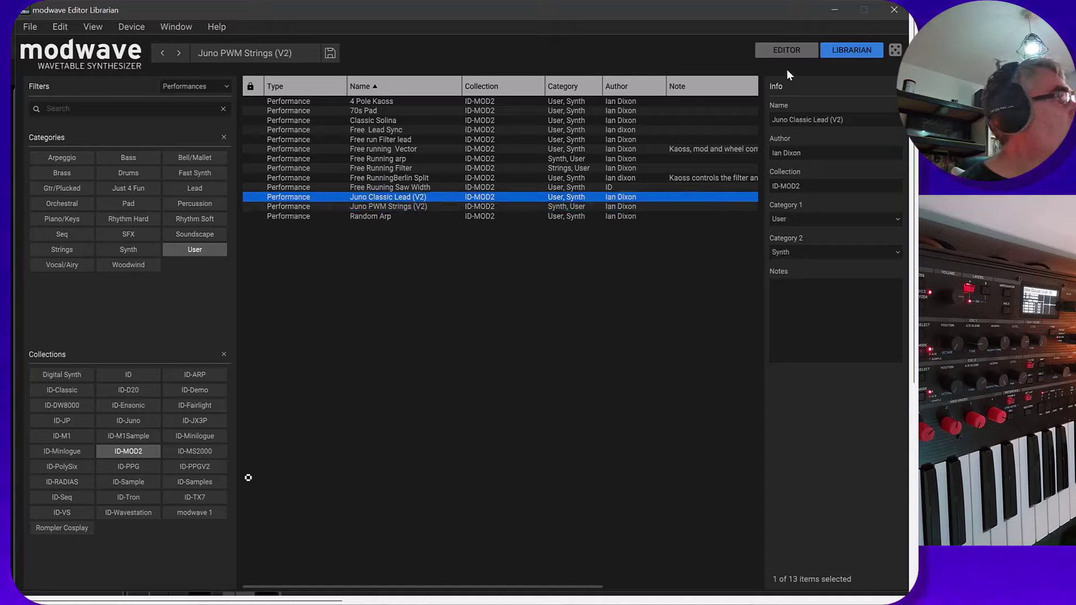
pyautogui.click(772, 52)
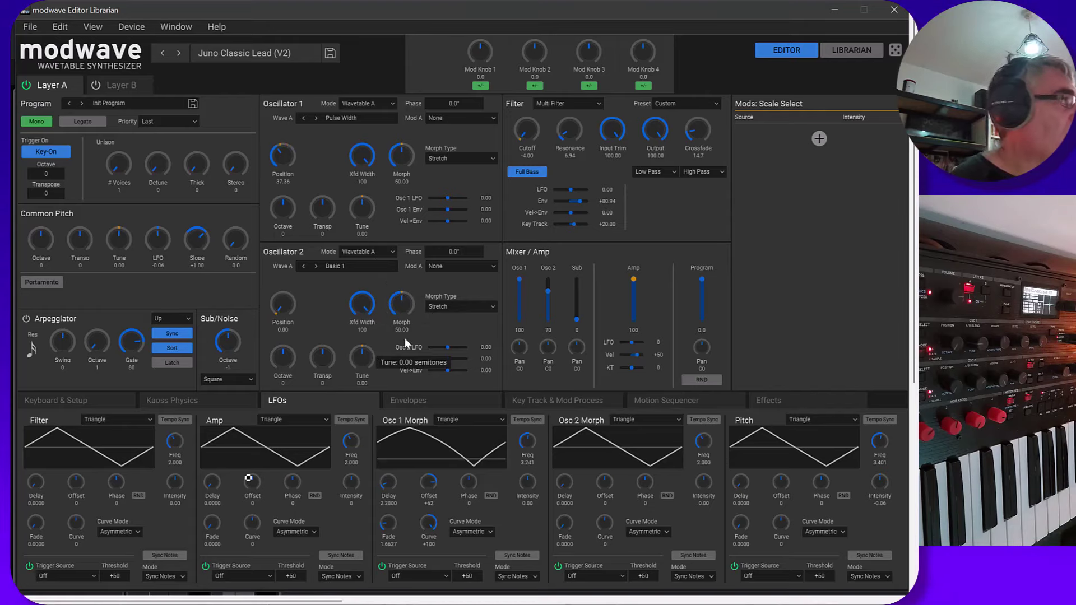
pyautogui.click(853, 50)
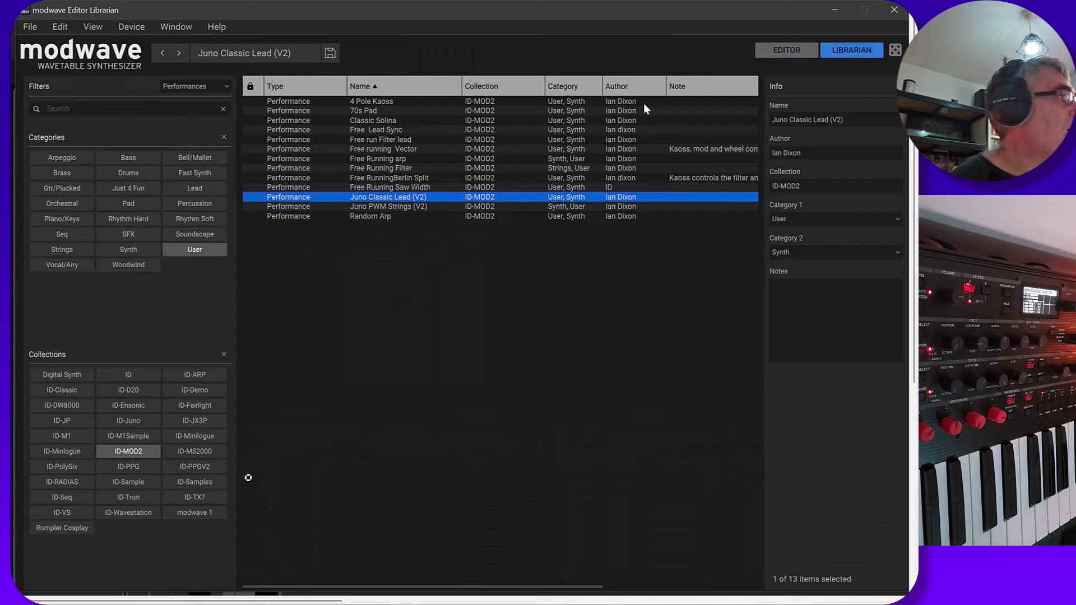
pyautogui.click(395, 207)
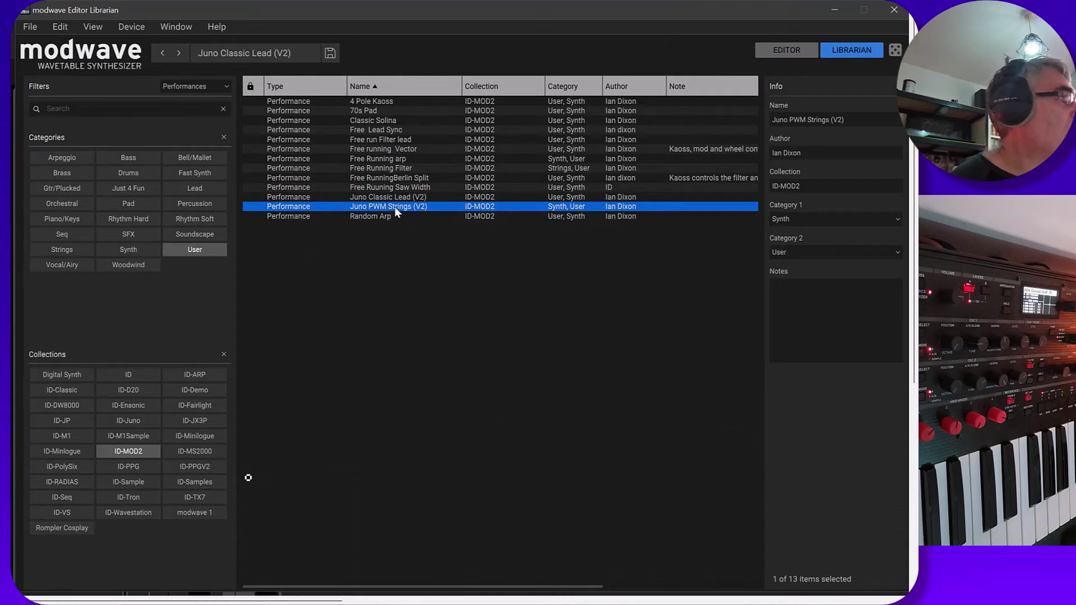
pyautogui.doubleClick(428, 207)
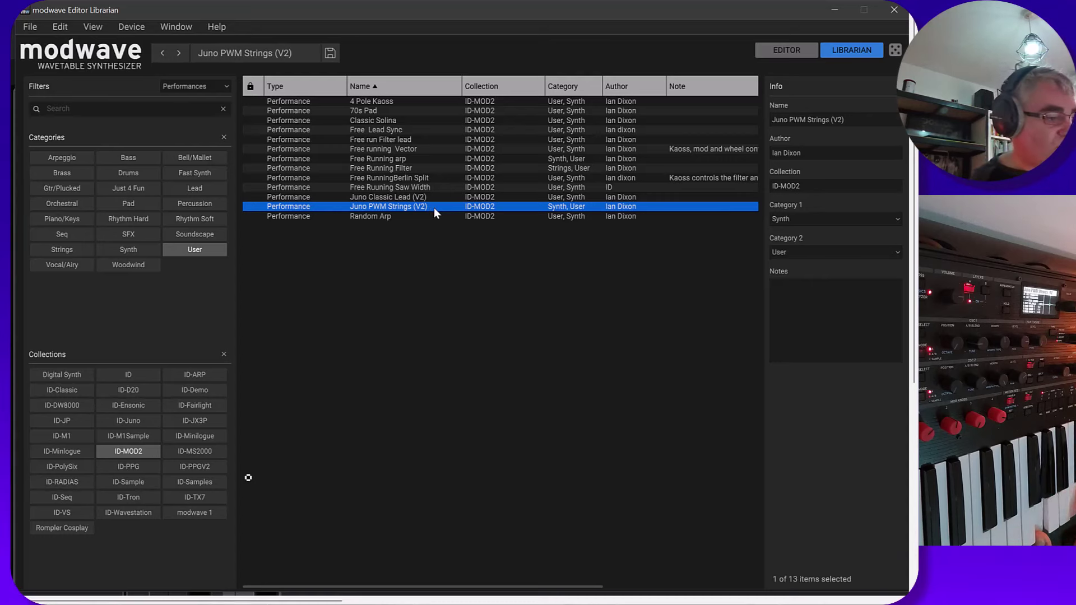
pyautogui.click(763, 49)
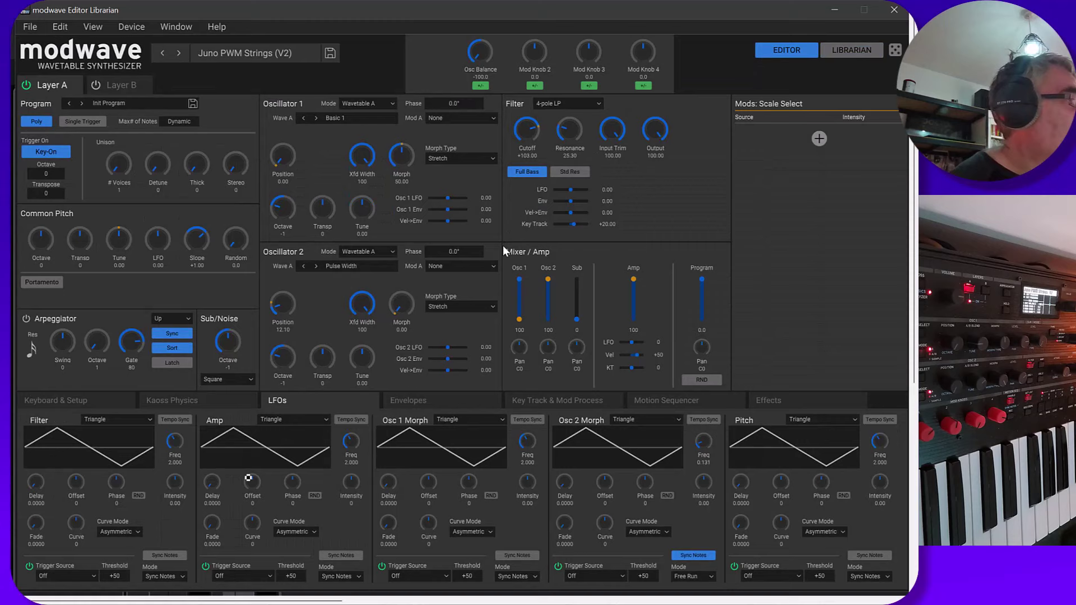